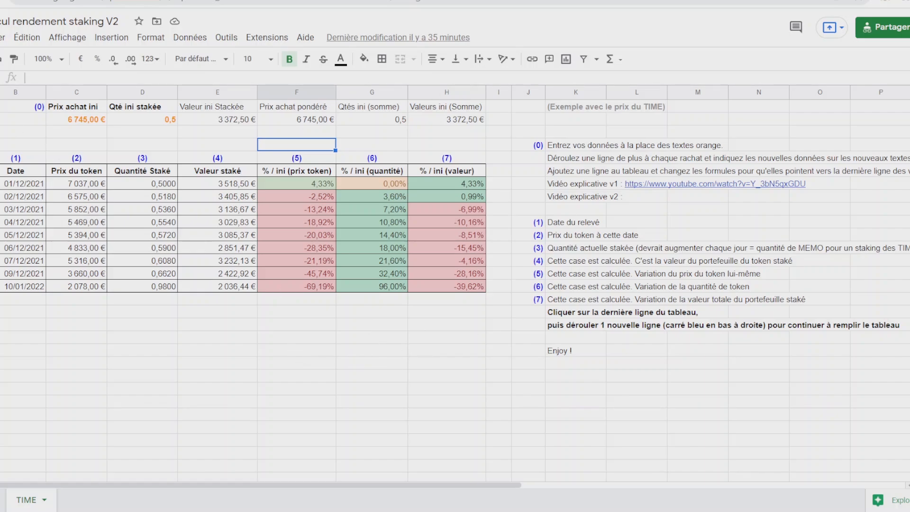
Make a copy of the spreadsheet named "Calcul rendement staking V2" in the cryptos folder
left_click(2, 40)
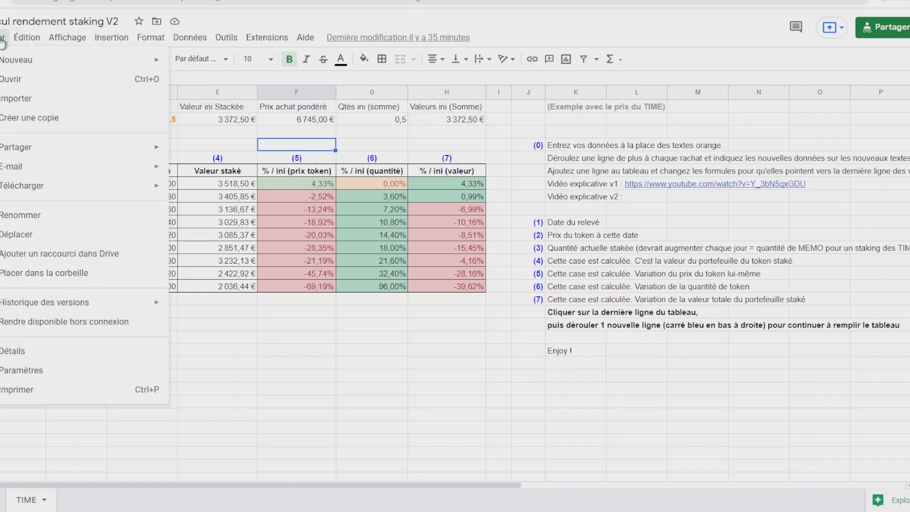
left_click(26, 117)
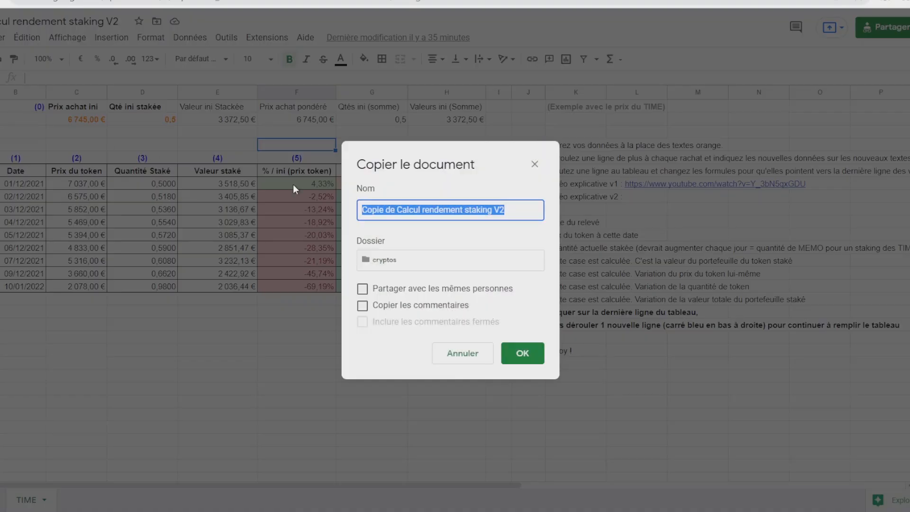
left_click(400, 209)
key("BackSpace")
key("BackSpace")
key("BackSpace")
key("BackSpace")
key("BackSpace")
key("BackSpace")
key("BackSpace")
key("BackSpace")
key("BackSpace")
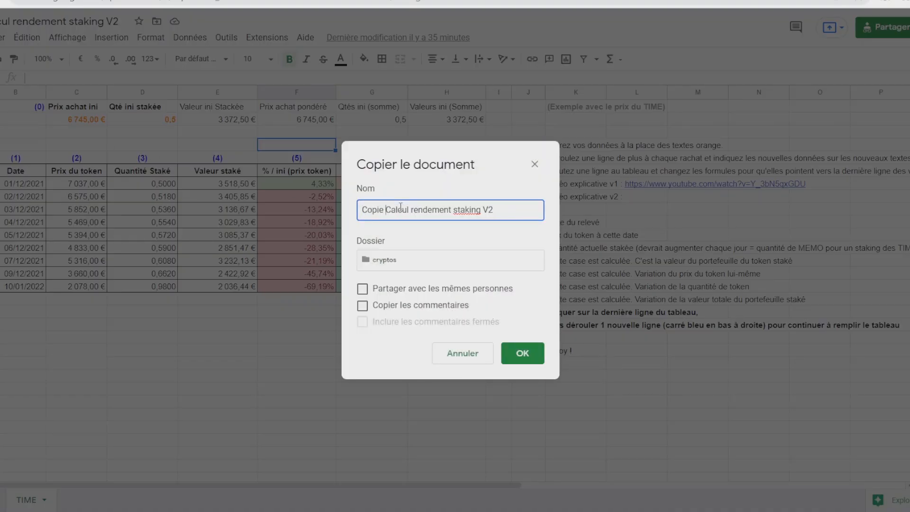
left_click(521, 353)
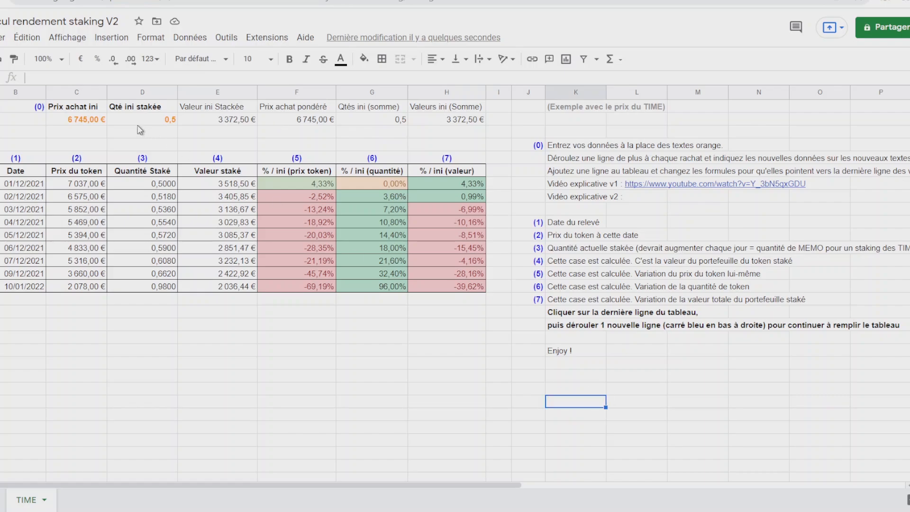
Examine the orange input cells for the initial purchase price and initial staked quantity
left_click(86, 122)
left_click(144, 122)
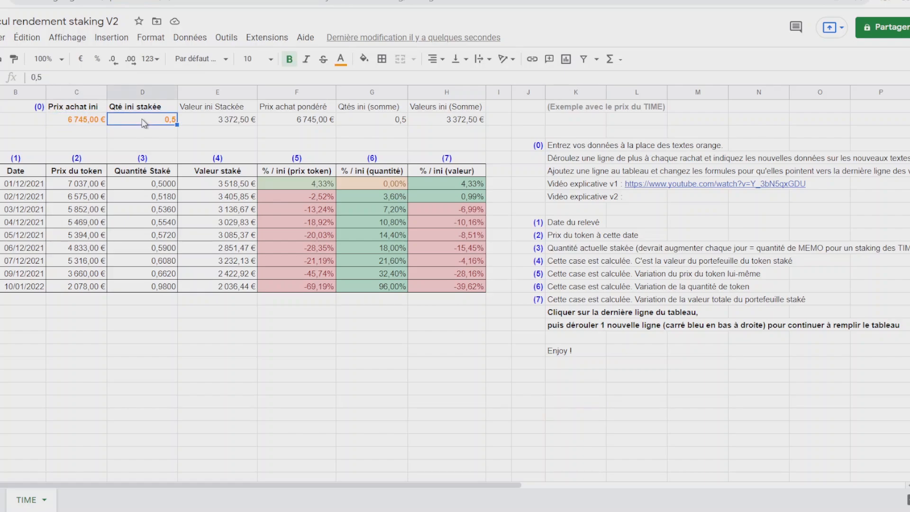
left_click(81, 121)
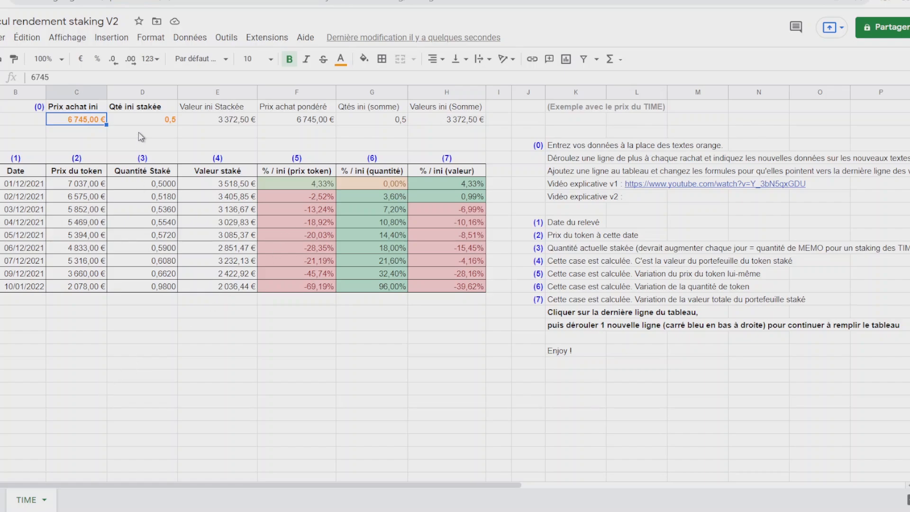
left_click(43, 502)
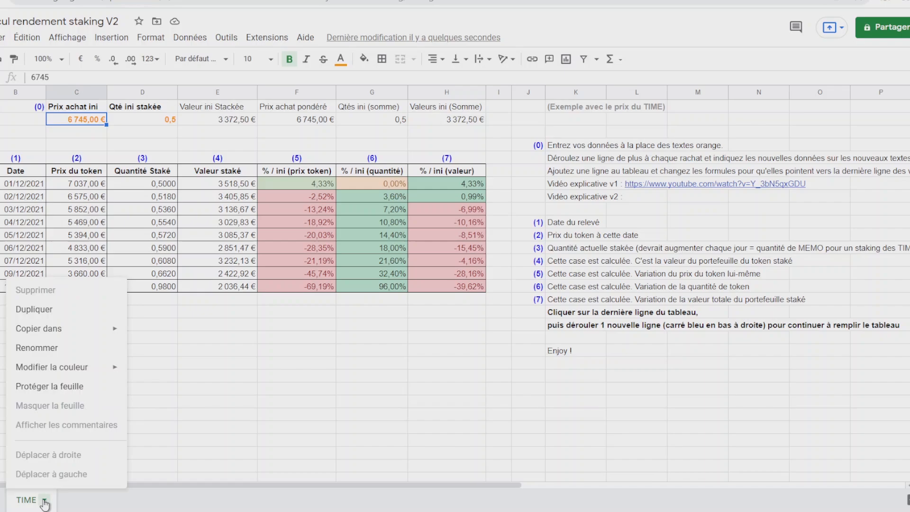
left_click(47, 348)
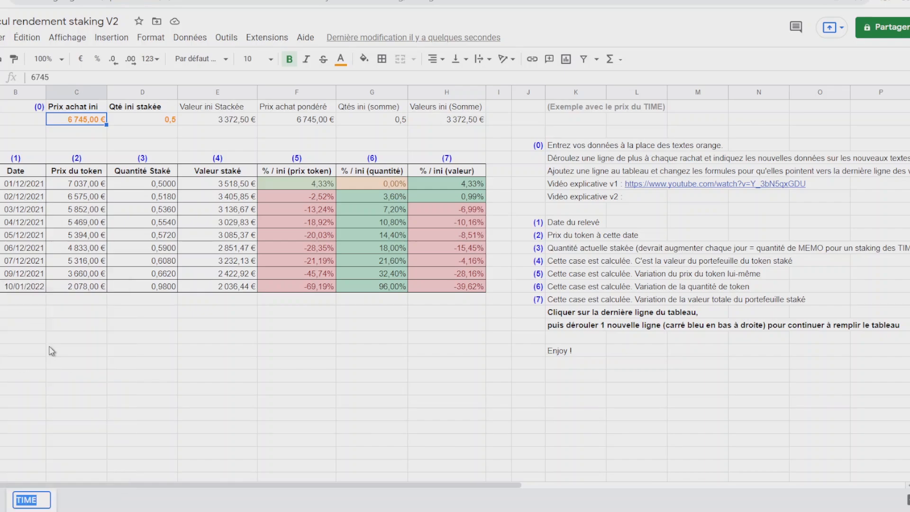
left_click(81, 380)
Examine the initial purchase row's inputs and the formulas for staked value, weighted price and summed quantity
left_click(87, 122)
left_click(132, 124)
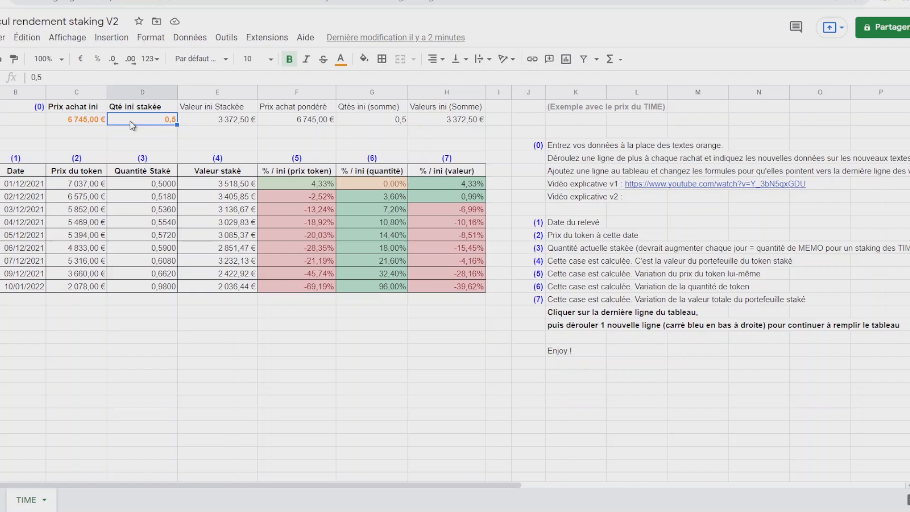
left_click_drag(235, 114, 466, 125)
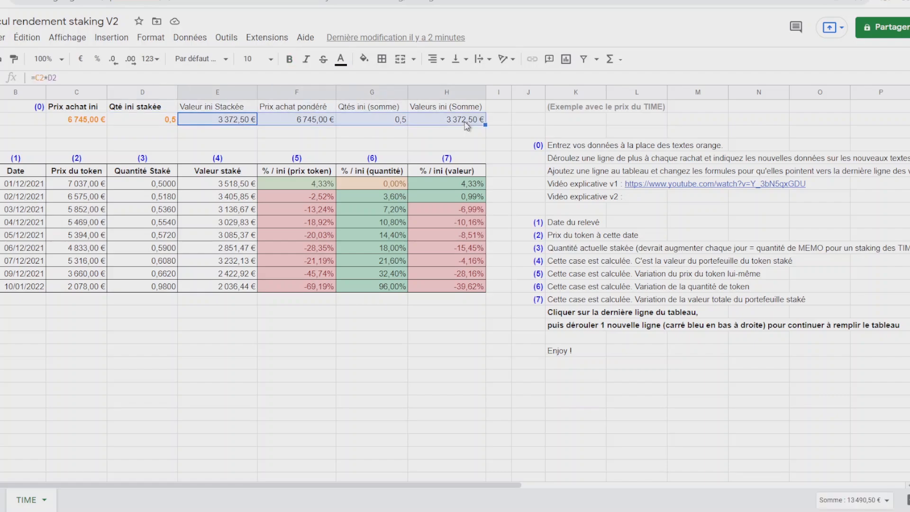
left_click(226, 122)
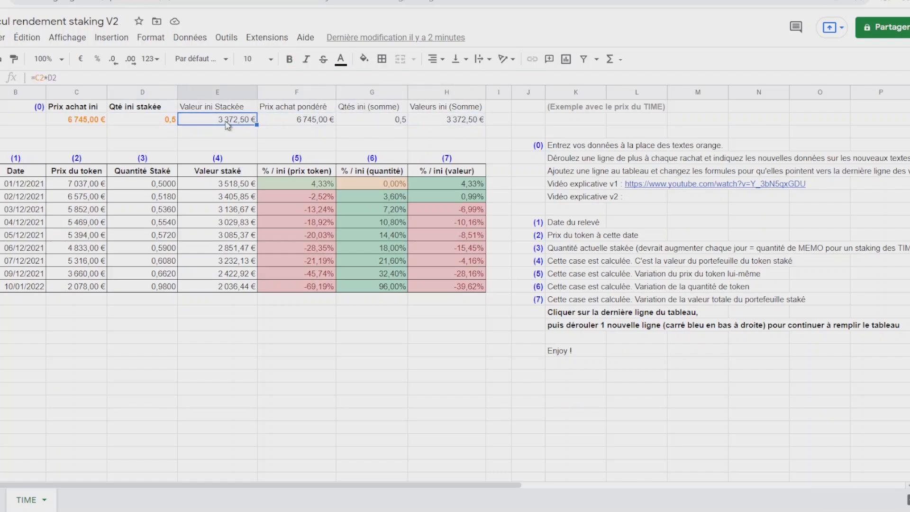
left_click(303, 122)
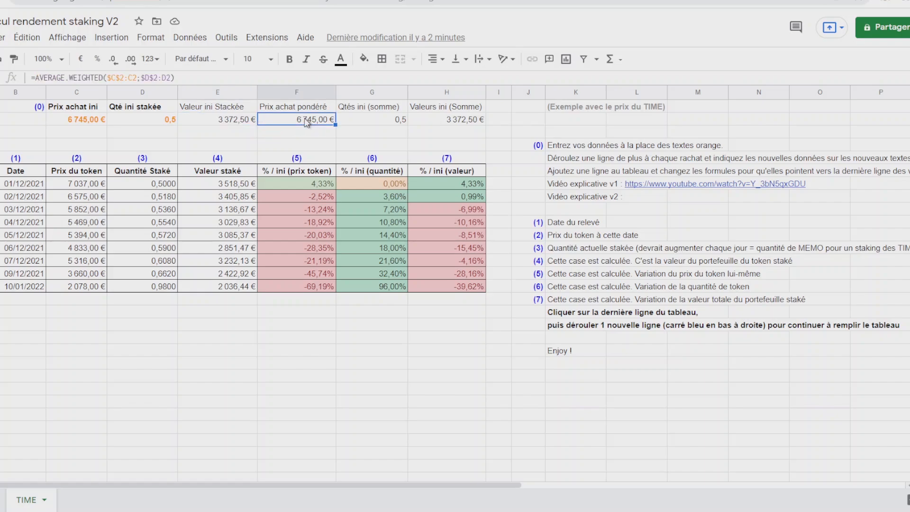
left_click(381, 125)
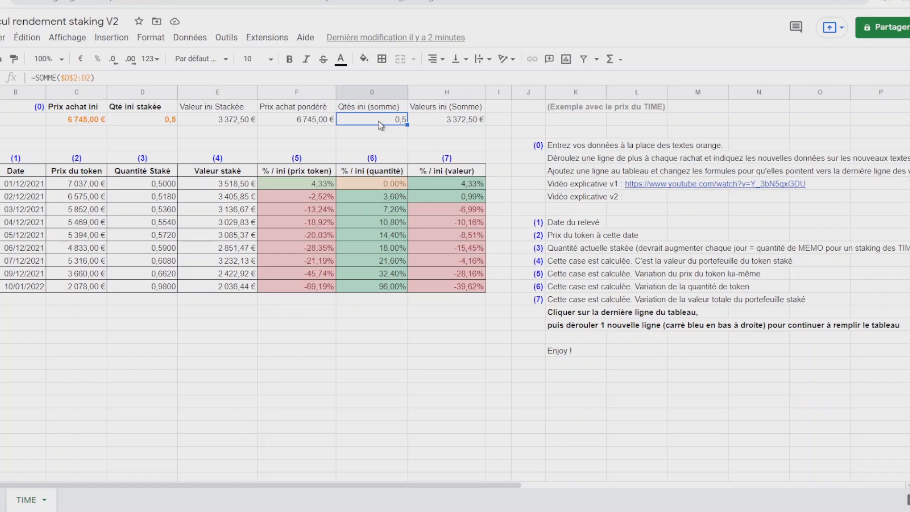
left_click(430, 112)
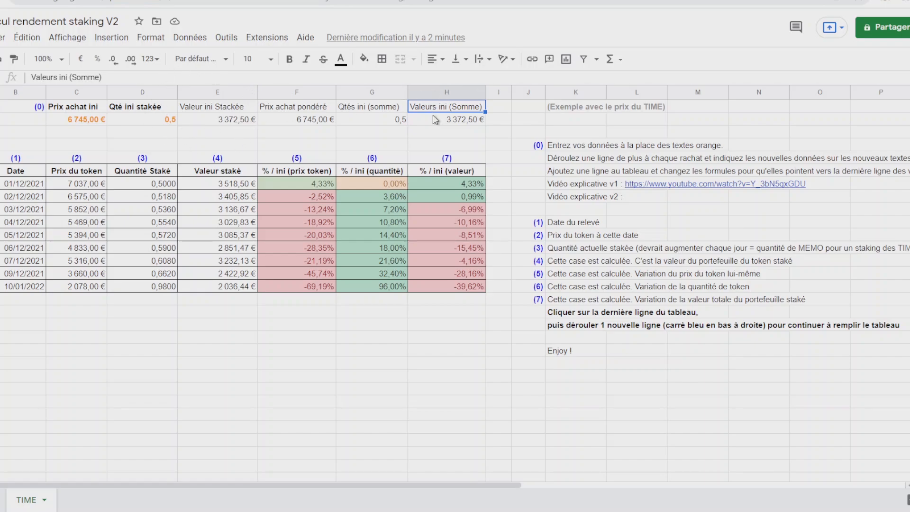
left_click(83, 124)
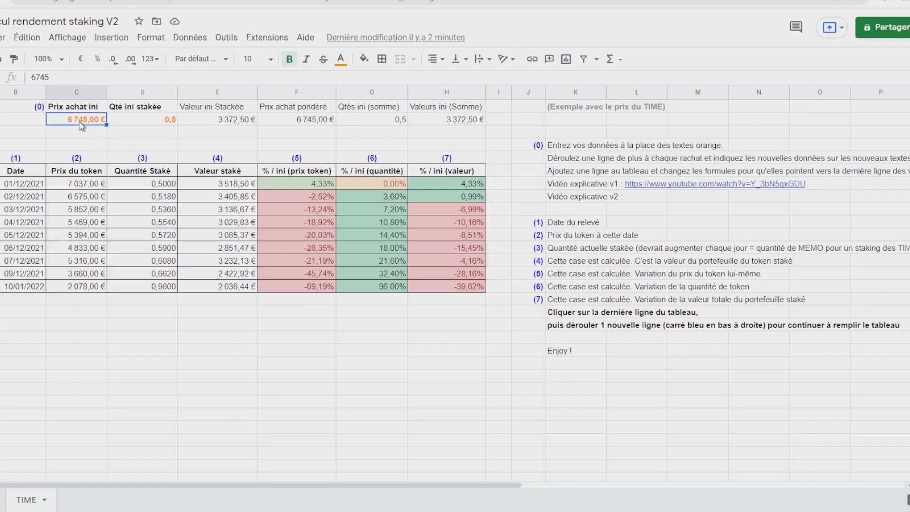
left_click(148, 125)
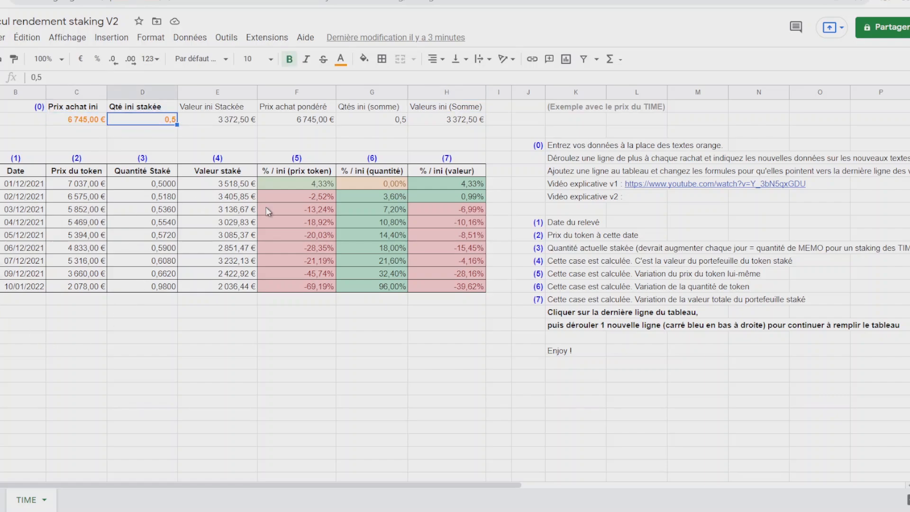
Extend the tracking table by one row by filling its last row, dated 10/01/2022, downward
left_click_drag(474, 299, 25, 203)
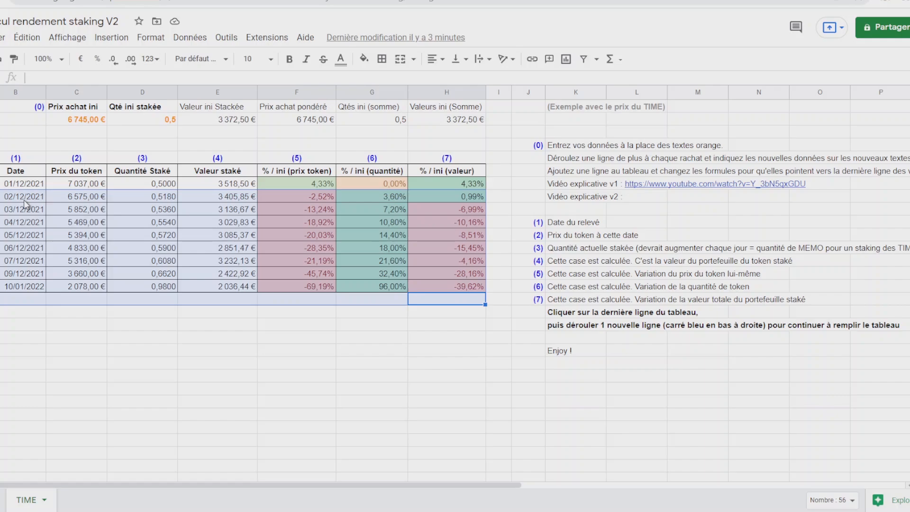
left_click(40, 312)
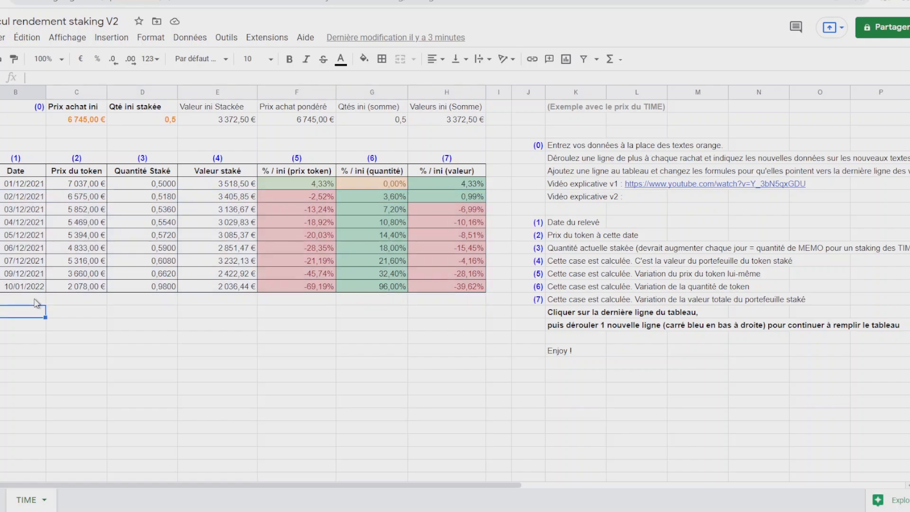
left_click_drag(39, 289, 450, 284)
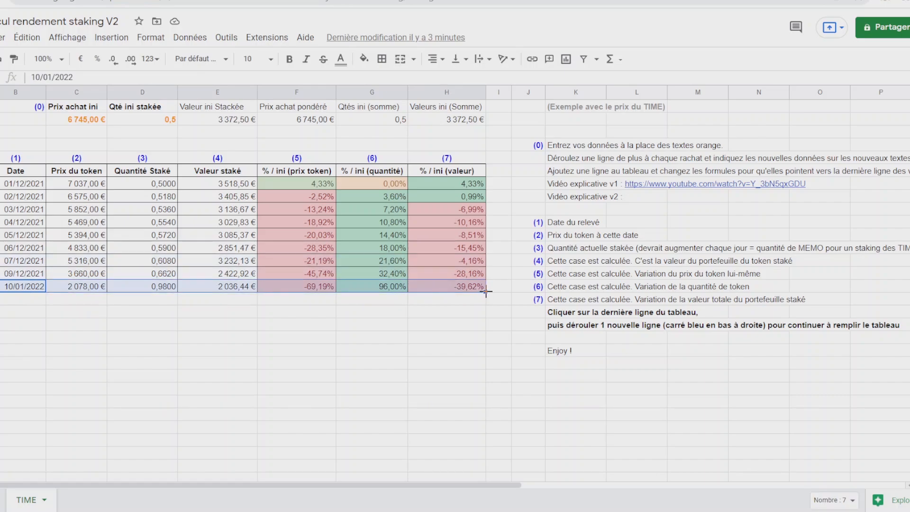
left_click_drag(486, 292, 483, 303)
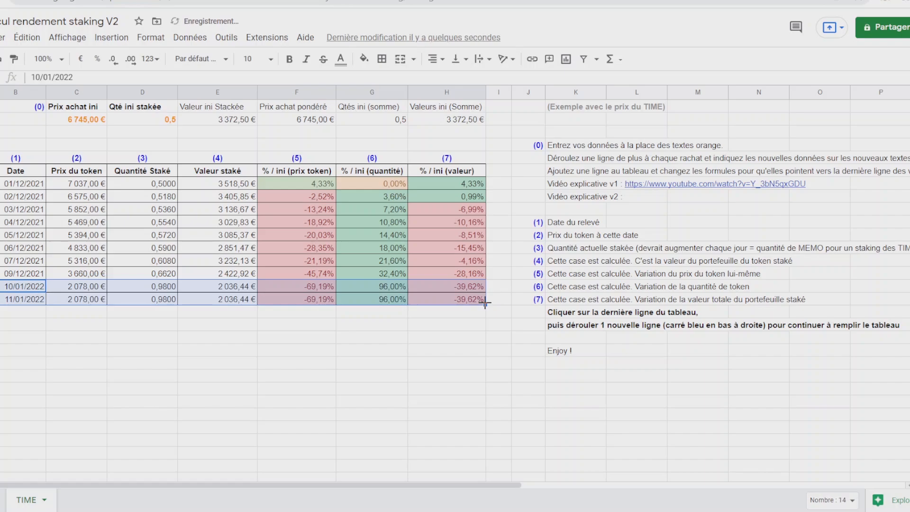
Set the new last row's date to 13/01/2022 and its token price to 1800 €
double_click(14, 298)
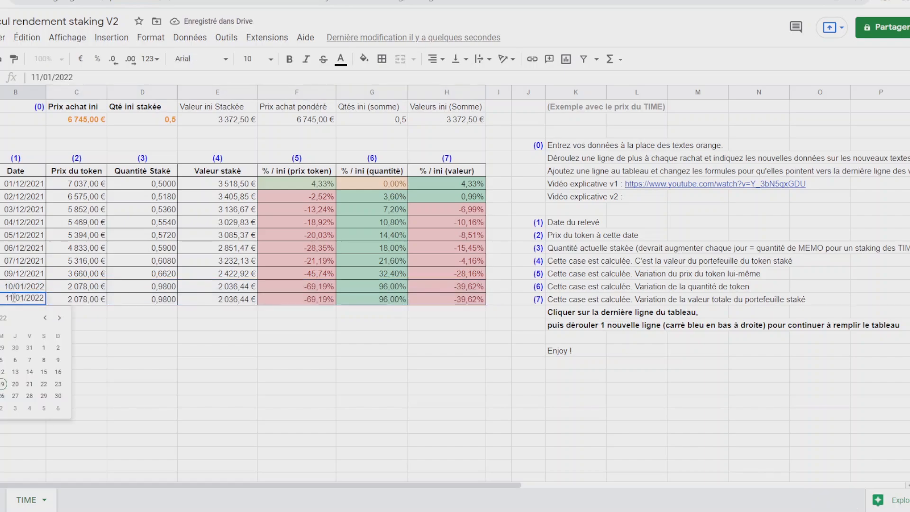
key("BackSpace")
type("3")
key("Return")
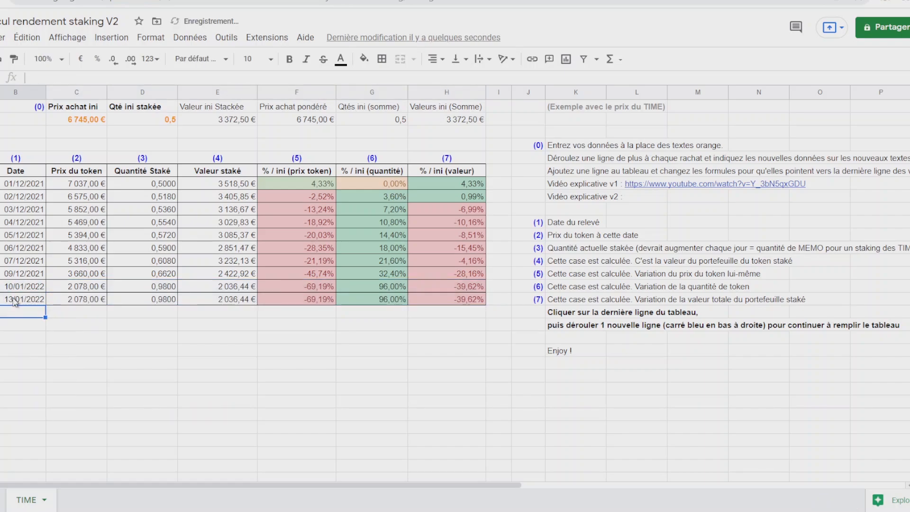
left_click(75, 302)
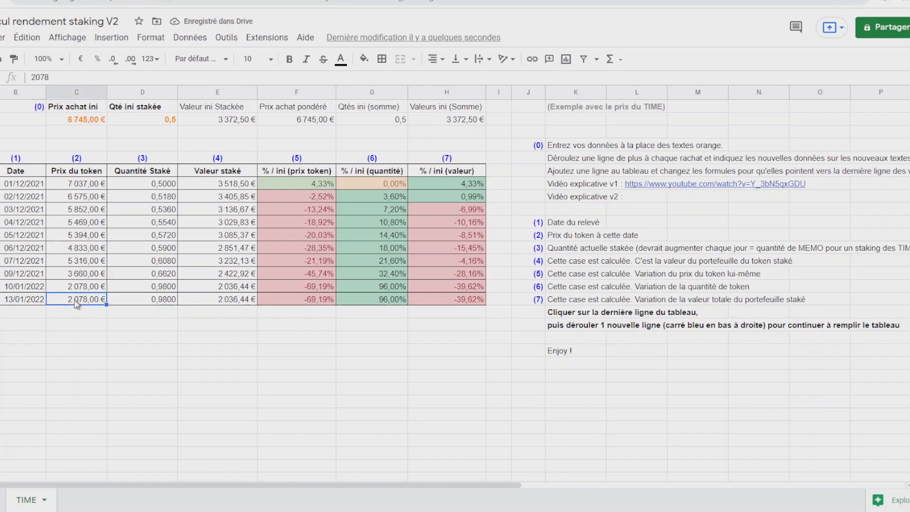
type("1800")
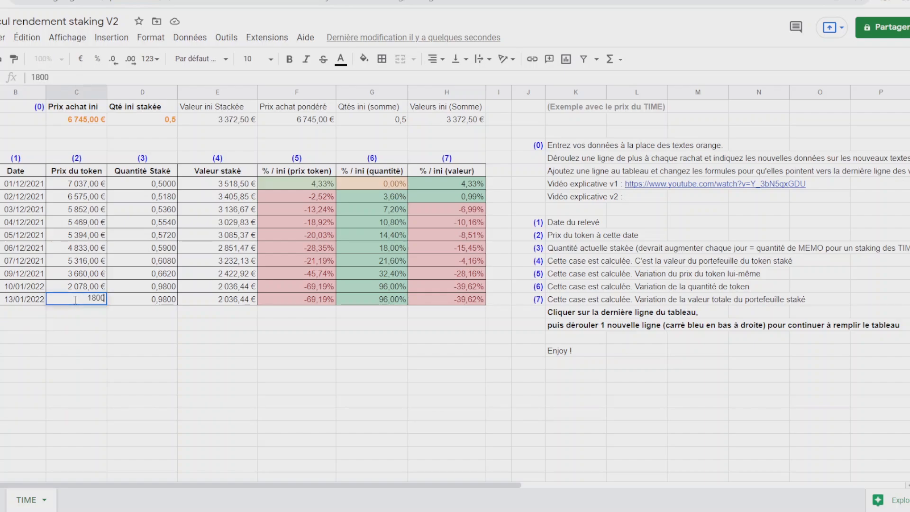
key("Return")
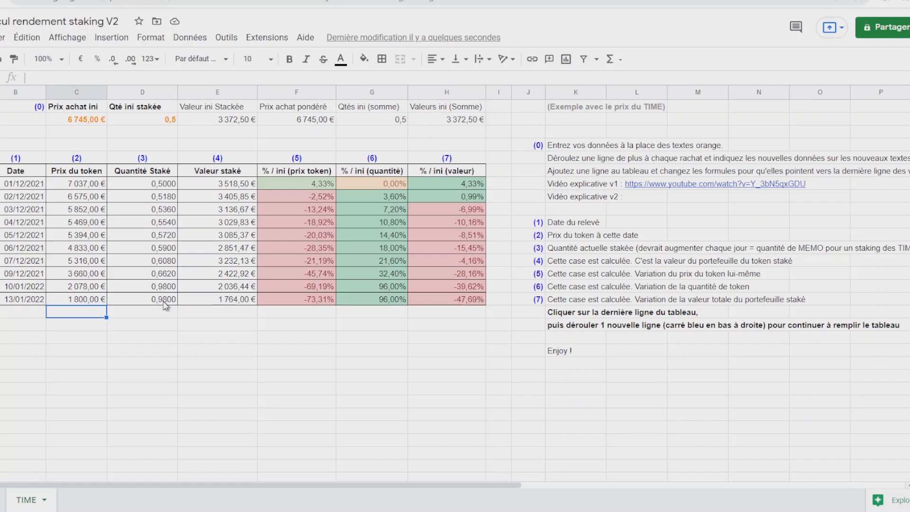
Set the staked quantity in the 13/01/2022 row to 1,1
double_click(164, 302)
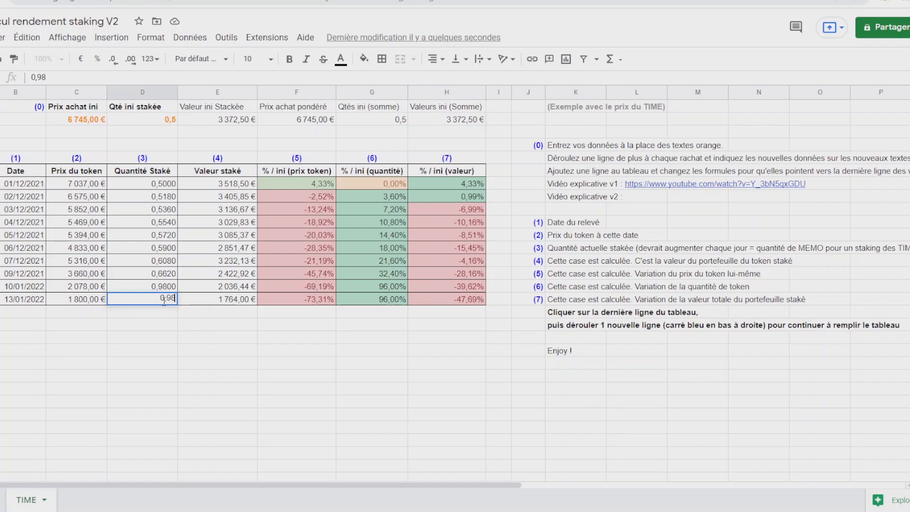
key("BackSpace")
key("BackSpace")
key("BackSpace")
key("BackSpace")
type("1,1")
key("Return")
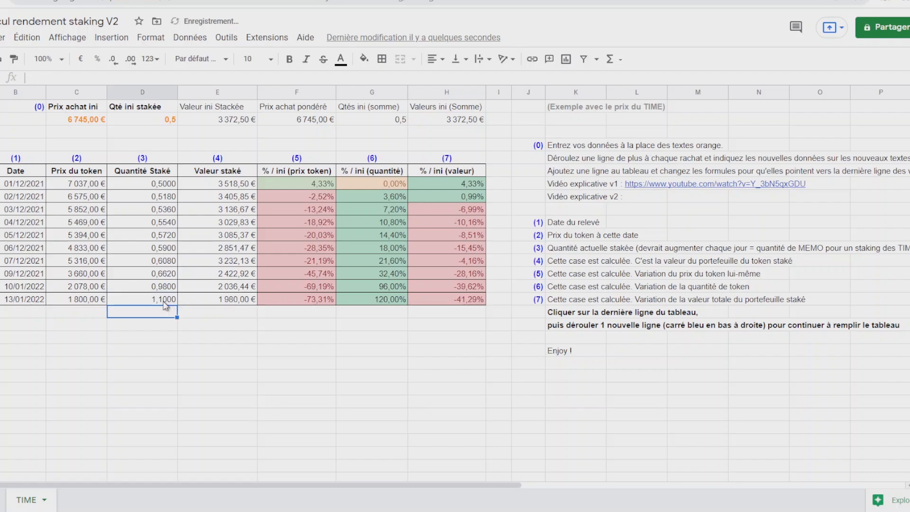
Examine the calculated cells of the 13/01/2022 row and the summed initial value formula in H2
left_click_drag(218, 299, 476, 305)
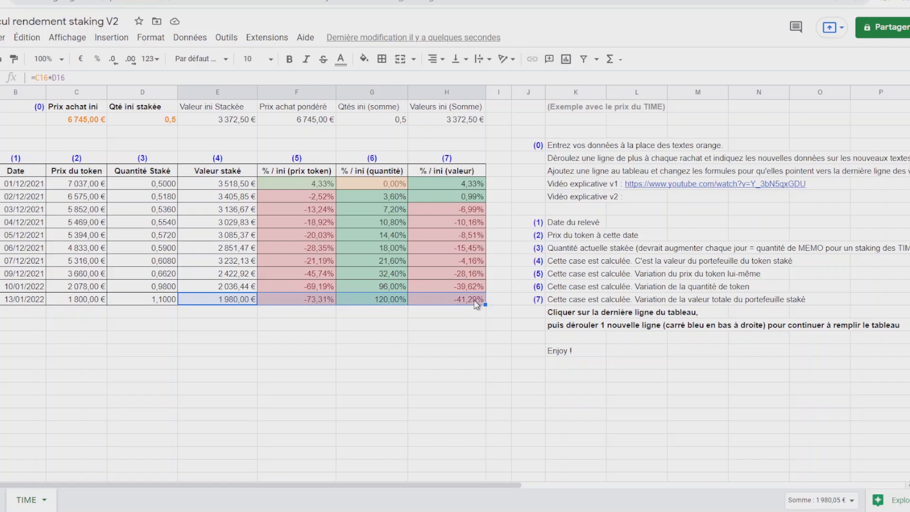
left_click(302, 304)
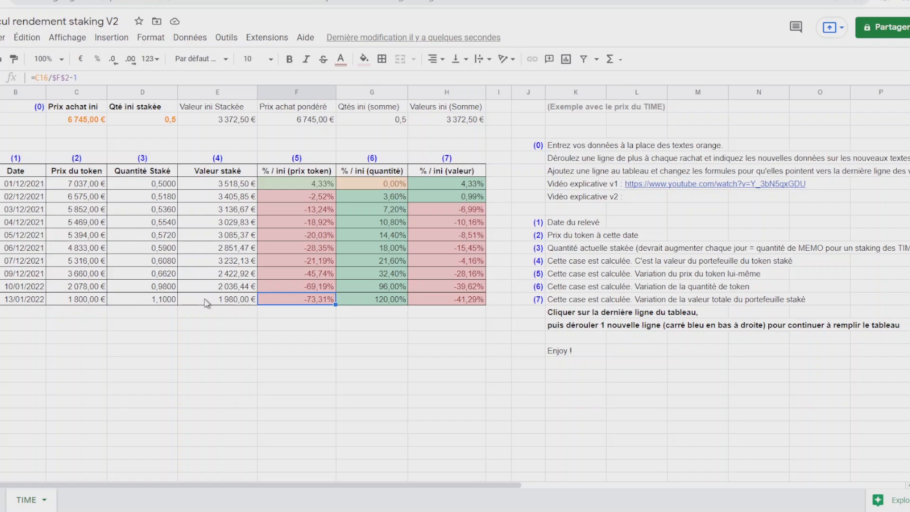
left_click(450, 300)
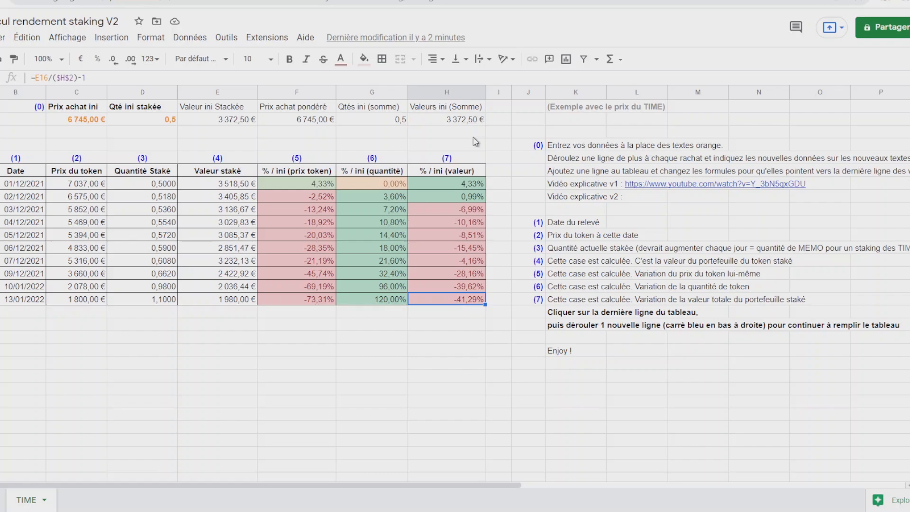
left_click(452, 122)
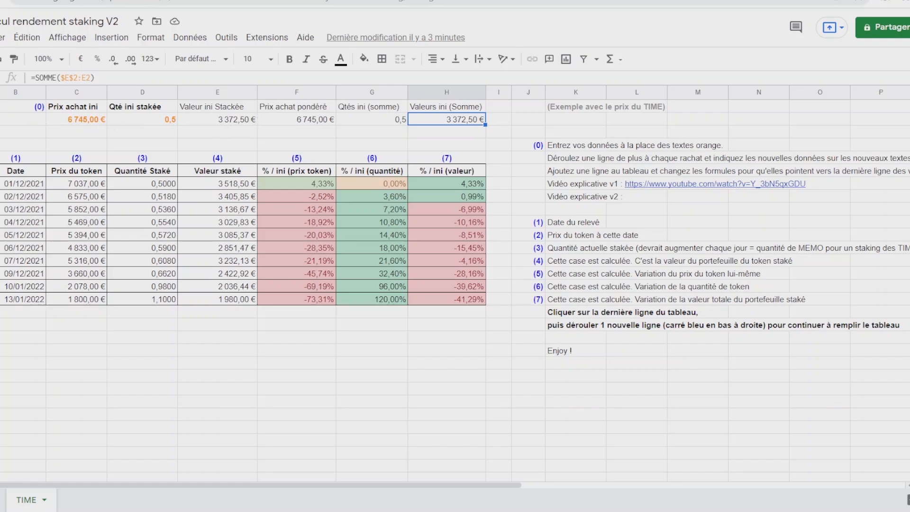
Insert a row directly below the initial purchase row and fill C2:H2 down into it
left_click(0, 131)
right_click(1, 132)
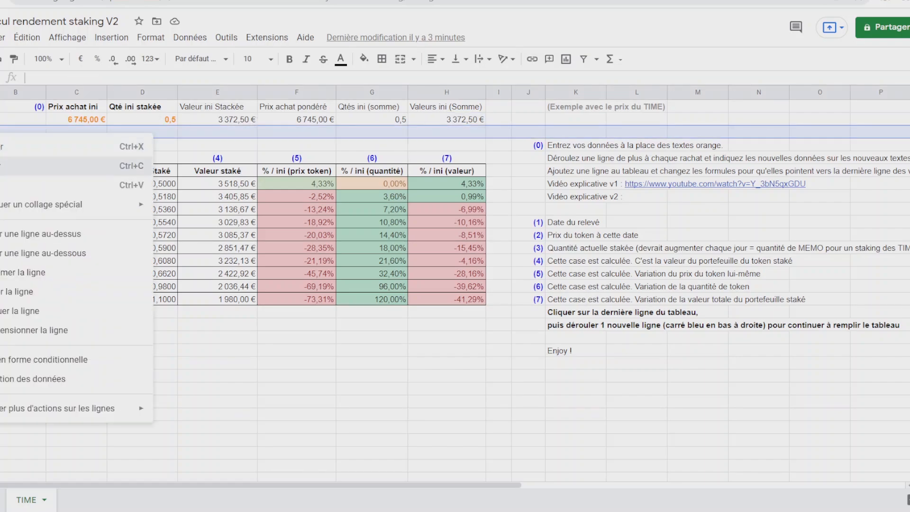
left_click(16, 234)
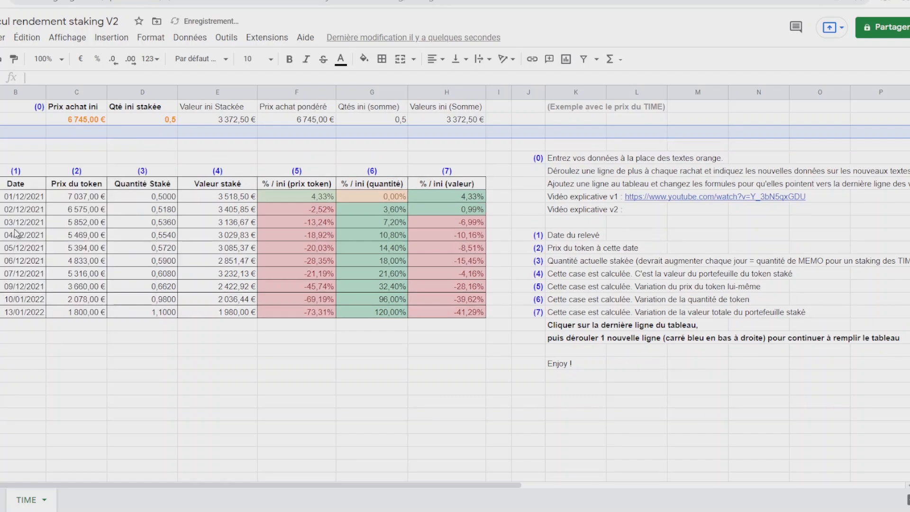
left_click_drag(84, 123, 489, 137)
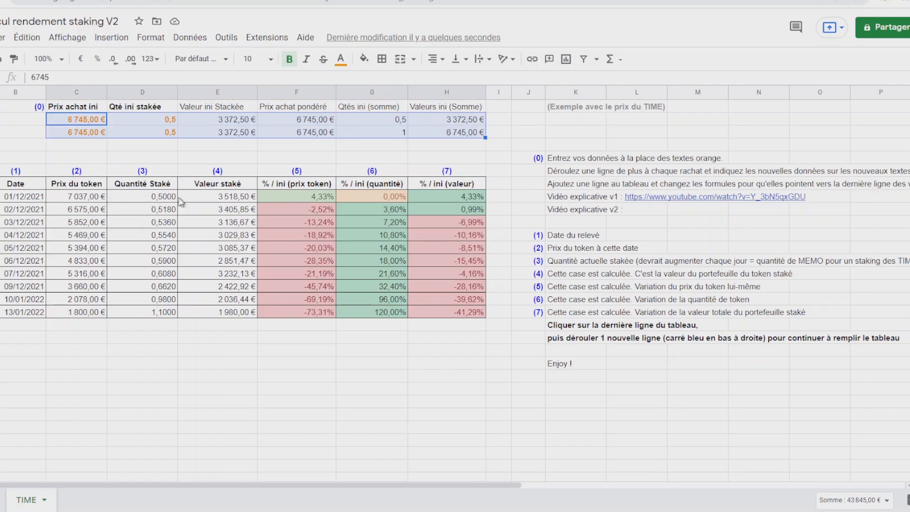
left_click(102, 147)
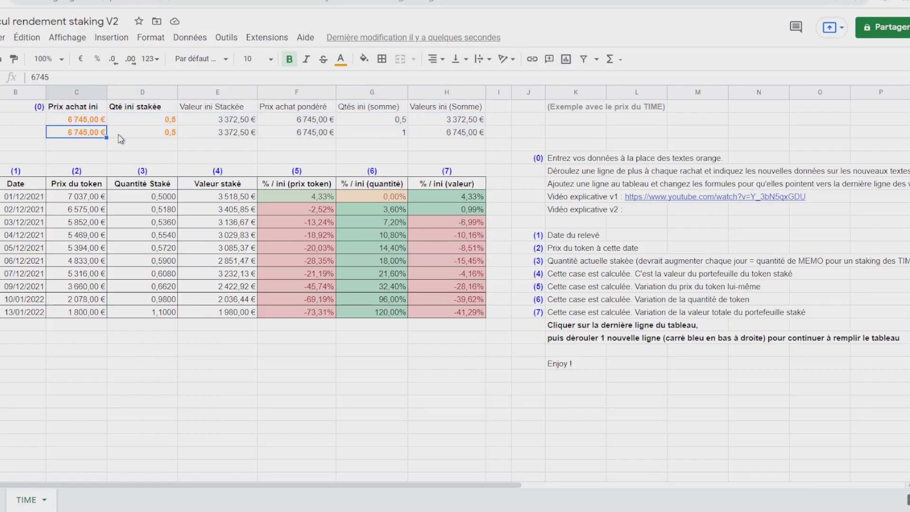
In the second purchase row, set the purchase price to 1500 € and the initial staked quantity to 1
left_click(137, 137)
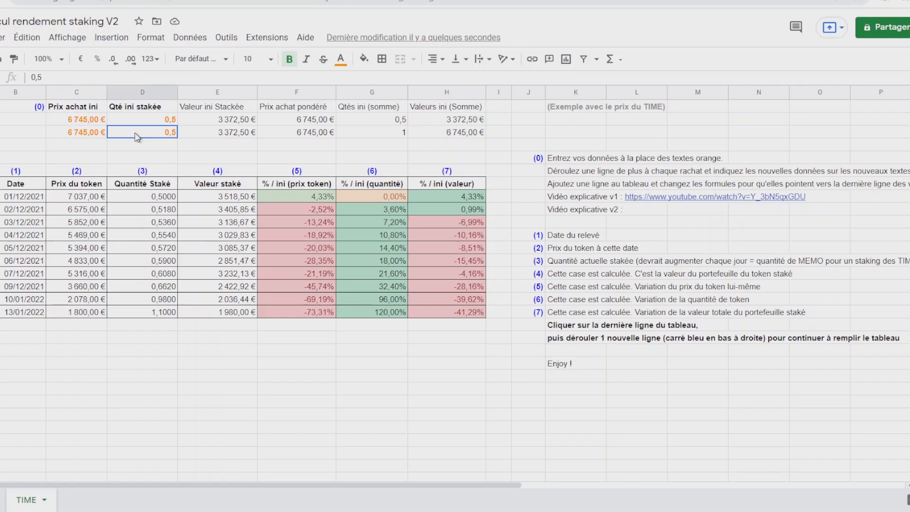
left_click(94, 135)
type("1500")
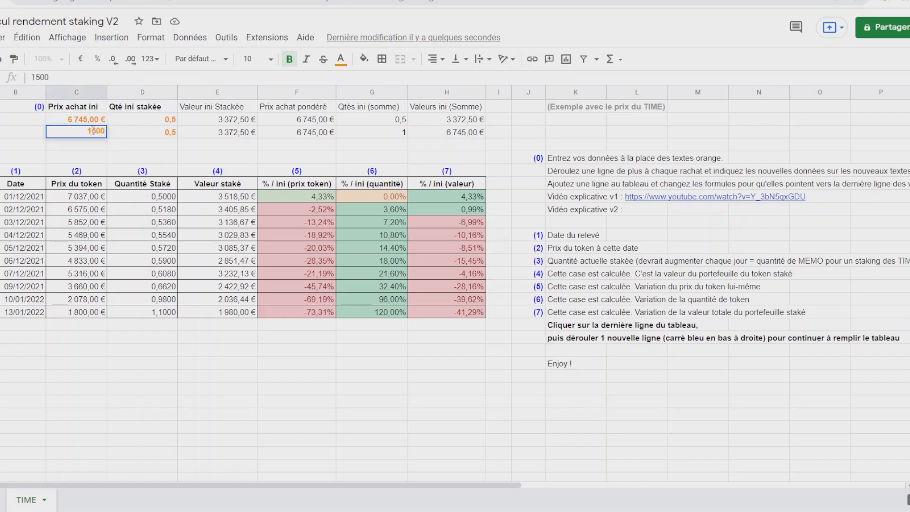
key("Return")
left_click(138, 134)
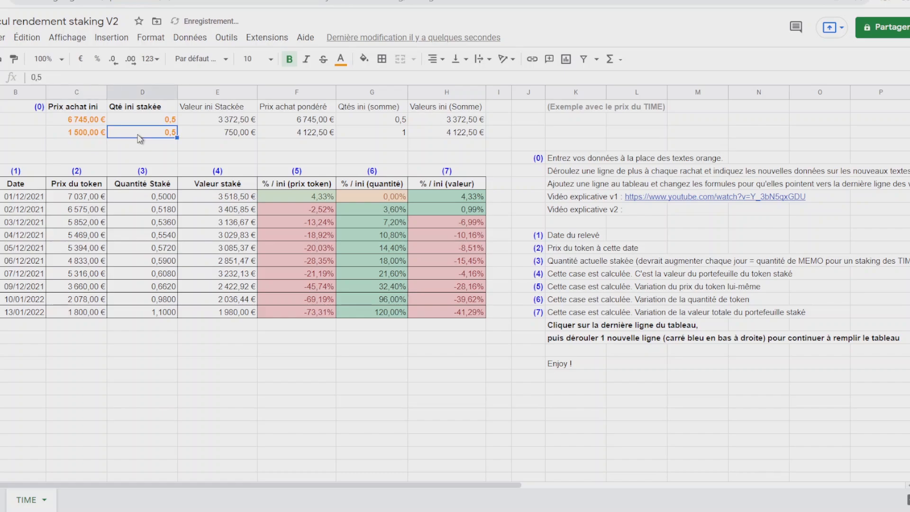
type("1")
key("Return")
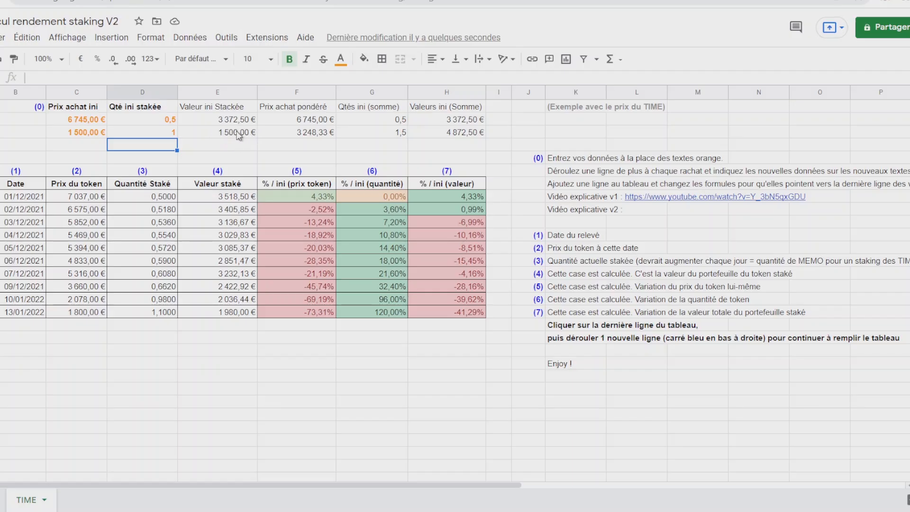
key("Up")
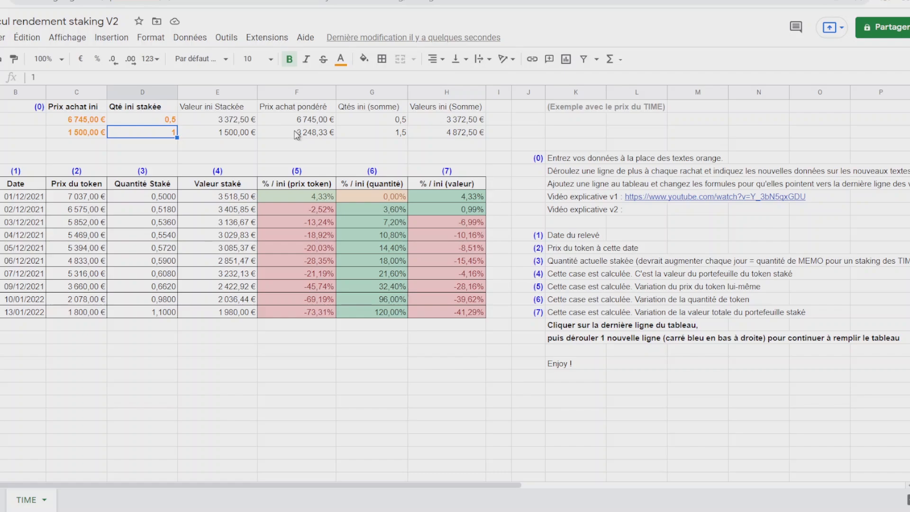
Examine the weighted purchase price, summed quantity and summed value formulas in F3, G3 and H3
left_click(296, 133)
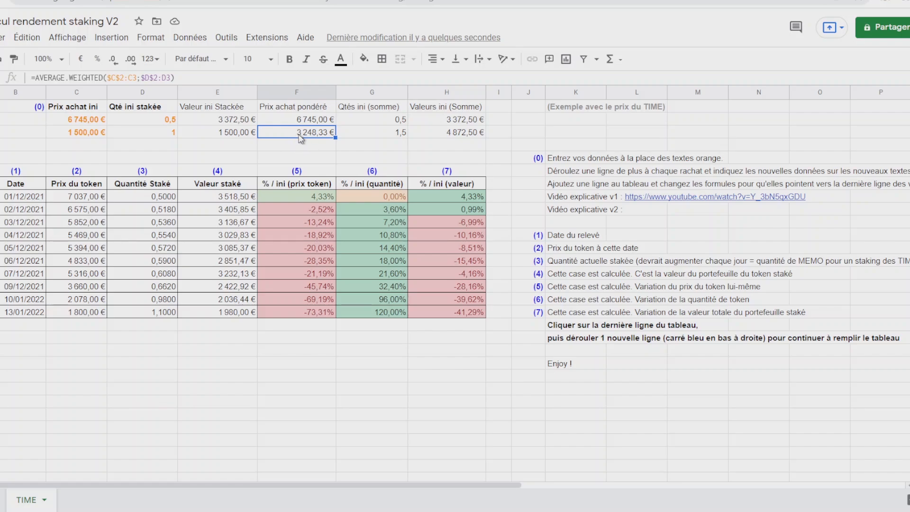
left_click(379, 135)
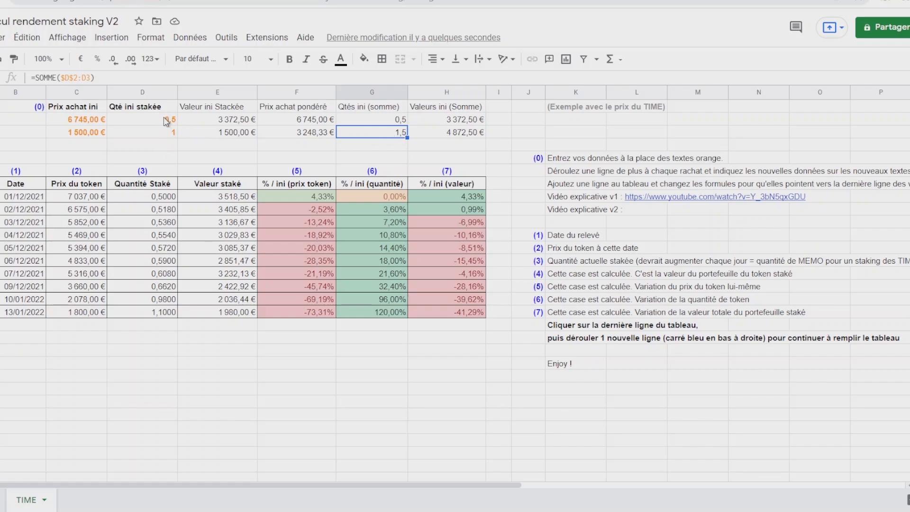
left_click(449, 135)
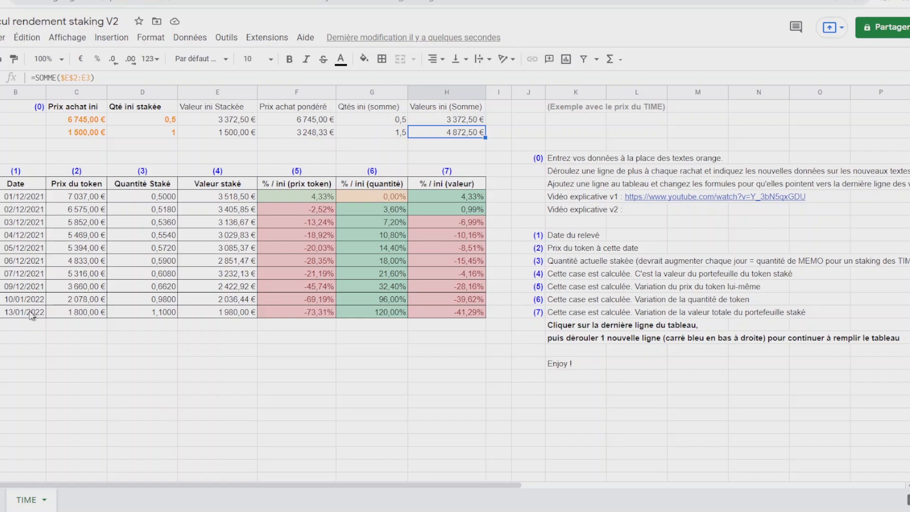
Extend the tracking table by one row by filling the 13/01/2022 row down from column B to H
left_click_drag(36, 312, 483, 330)
left_click(297, 414)
Add a thick blue bottom border under the 13/01/2022 row, from the date to the value percentage column
left_click_drag(24, 314, 429, 315)
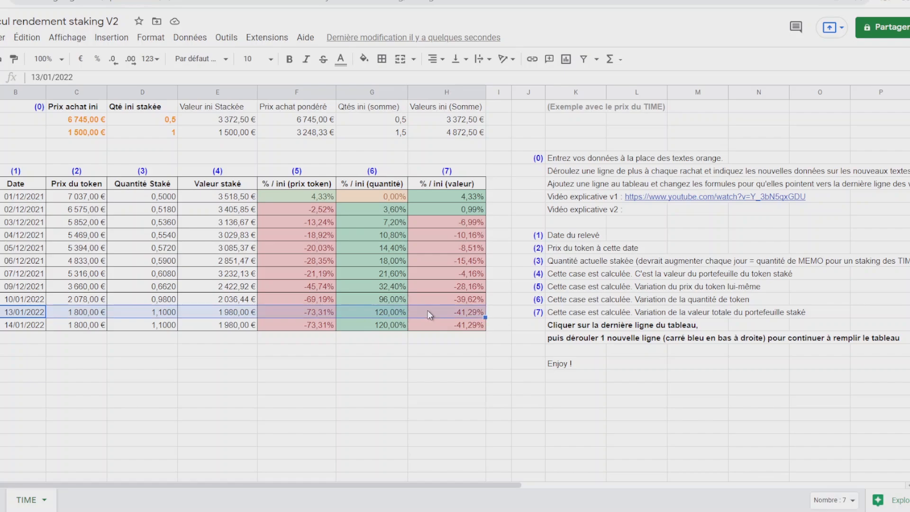
left_click(381, 59)
left_click(480, 84)
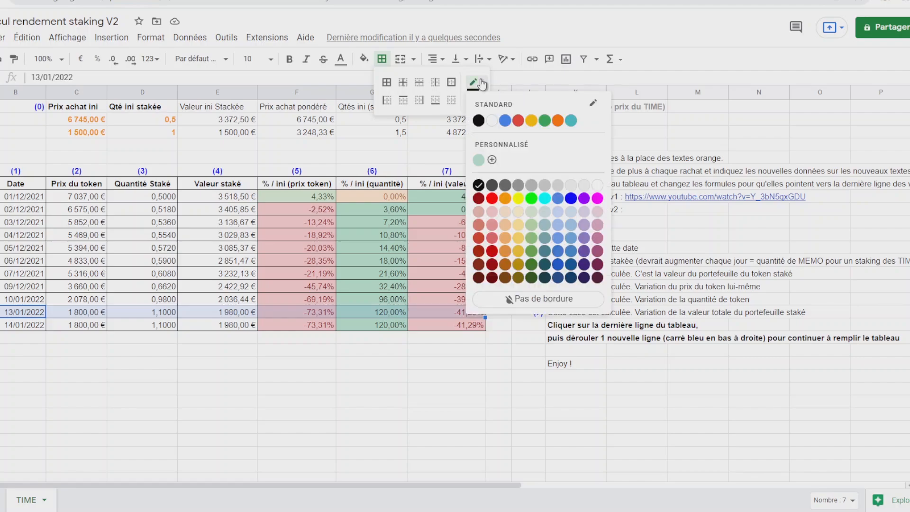
left_click(483, 126)
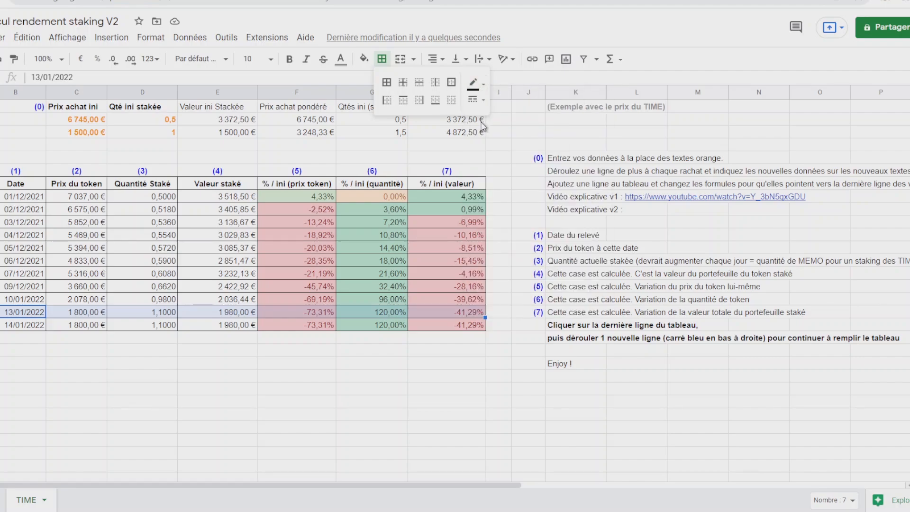
left_click(482, 84)
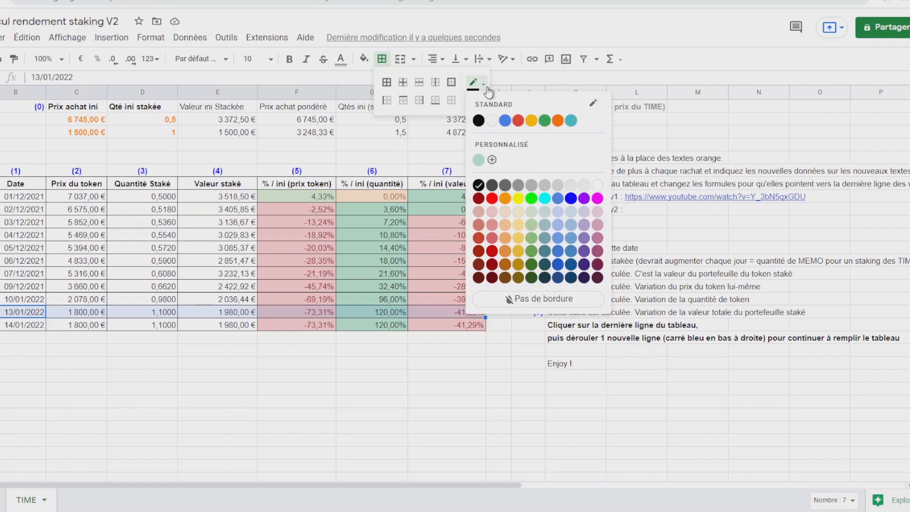
left_click(503, 122)
left_click(482, 101)
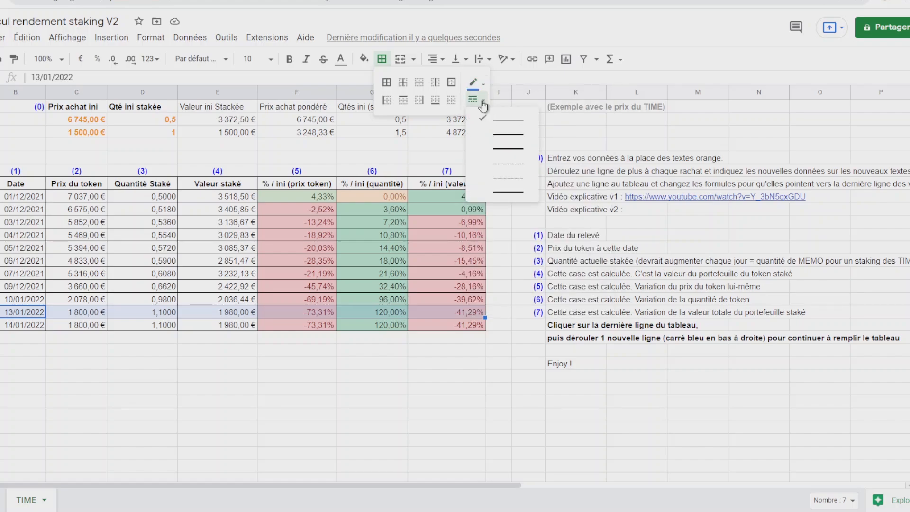
left_click(502, 148)
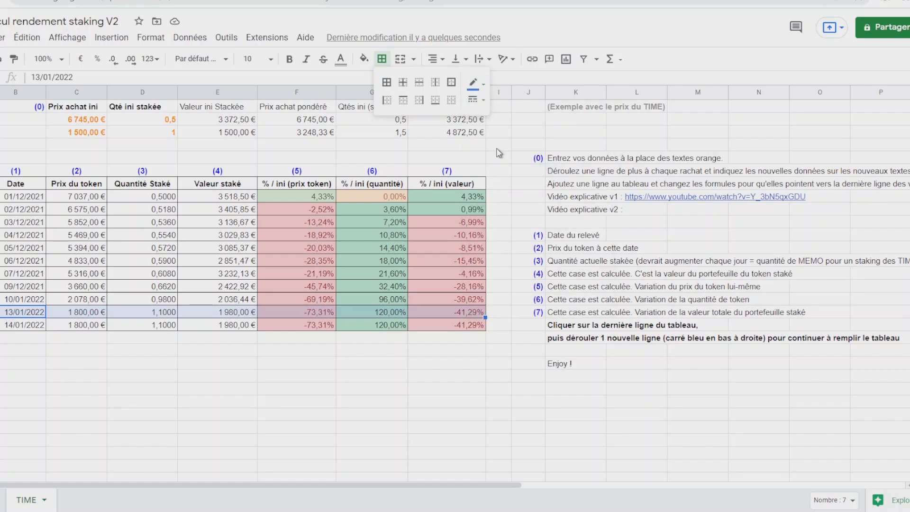
left_click(437, 109)
left_click(374, 421)
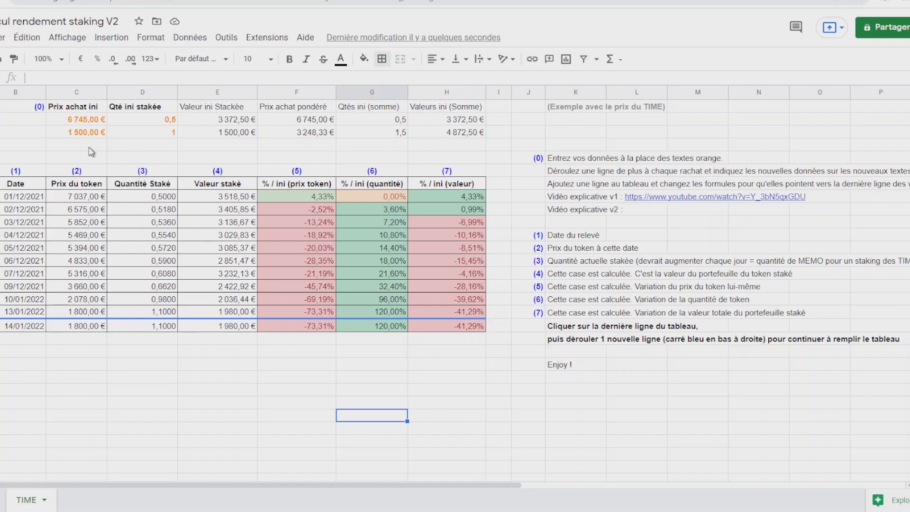
Set the date of the new last row to 19/01/2022
double_click(14, 325)
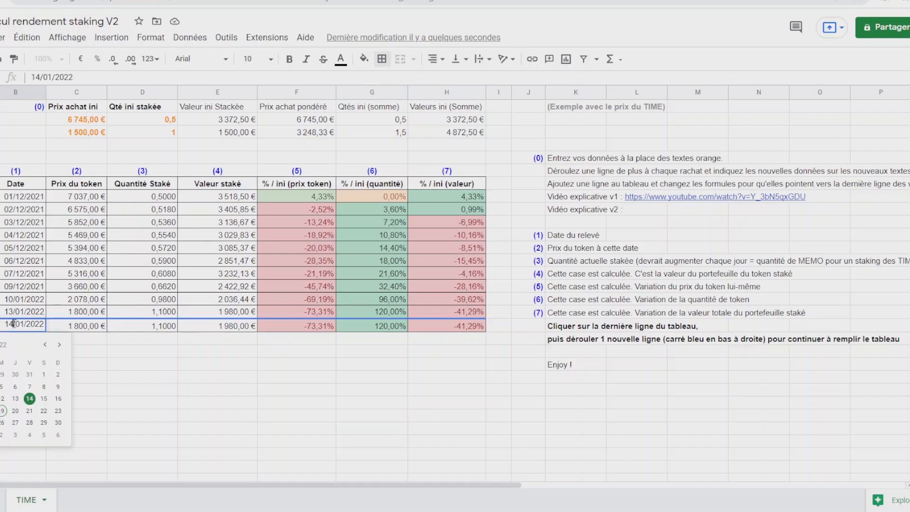
key("BackSpace")
type("9")
key("Return")
Set the token price in the 19/01/2022 row to 1067 €
left_click(76, 329)
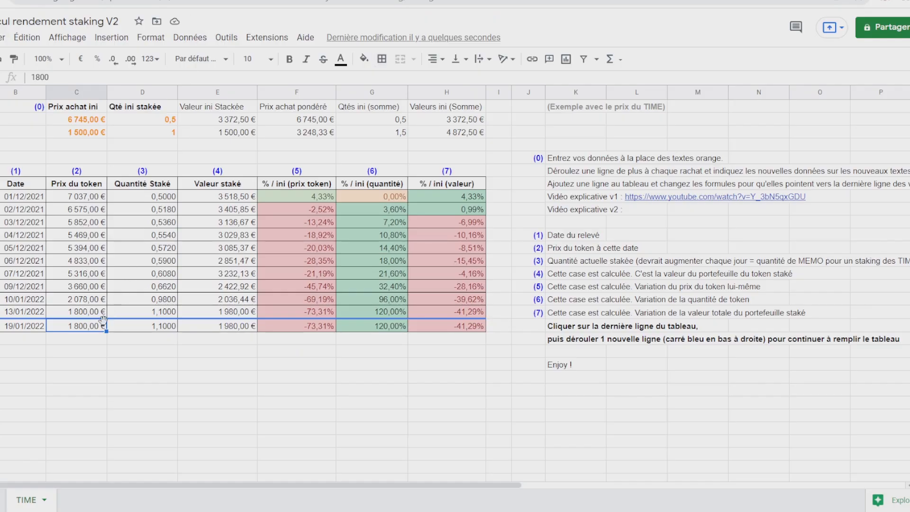
double_click(84, 327)
key("BackSpace")
key("BackSpace")
key("BackSpace")
key("BackSpace")
type("1067")
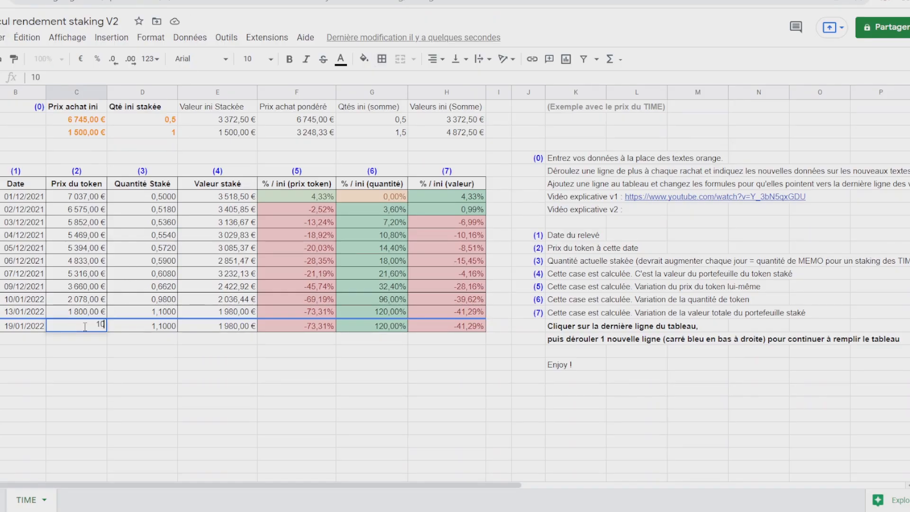
key("Return")
Set the staked quantity in the 19/01/2022 row to 2,2
left_click(162, 328)
double_click(162, 328)
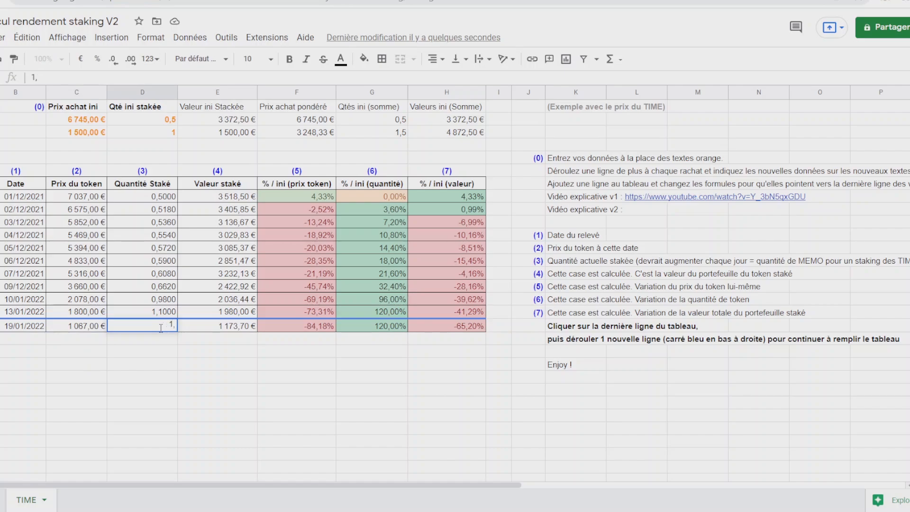
key("BackSpace")
key("BackSpace")
key("BackSpace")
type("2,2")
key("Return")
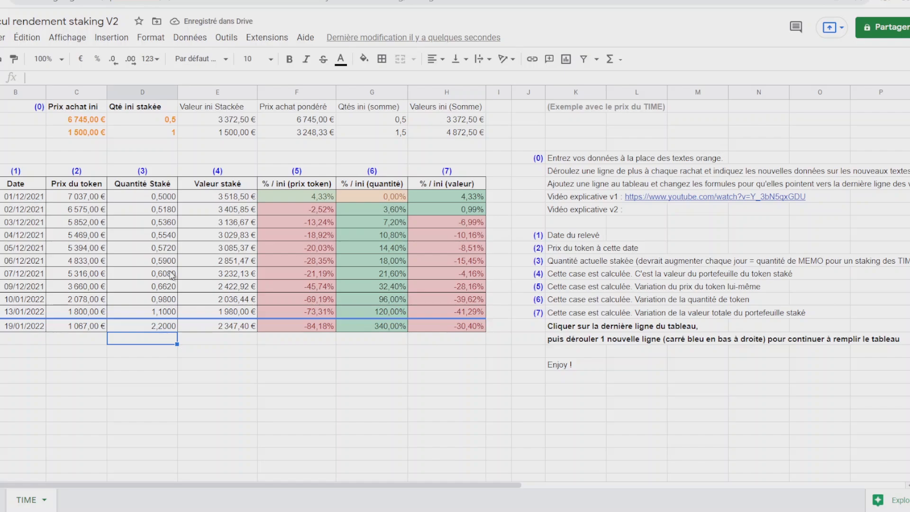
Check the second purchase's quantity against the 19/01/2022 row's staked quantity and its staked value formula
left_click(162, 133)
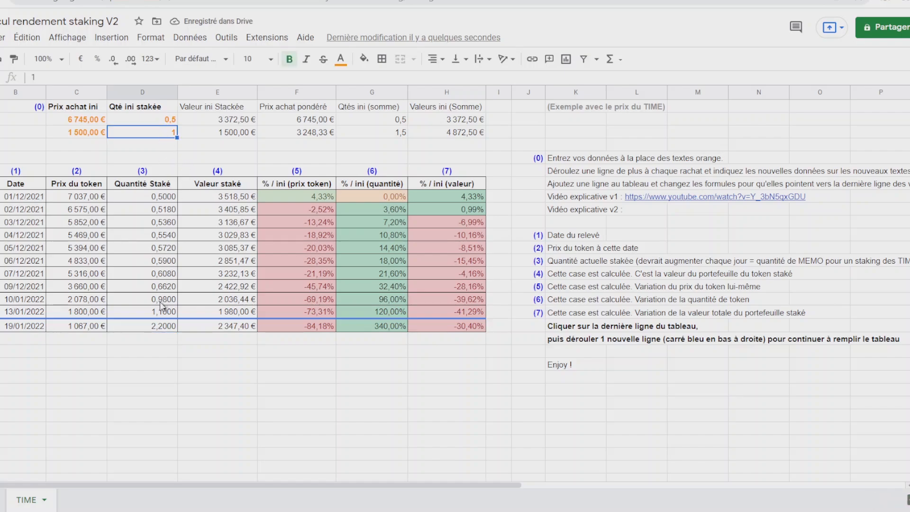
left_click(164, 326)
left_click(237, 328)
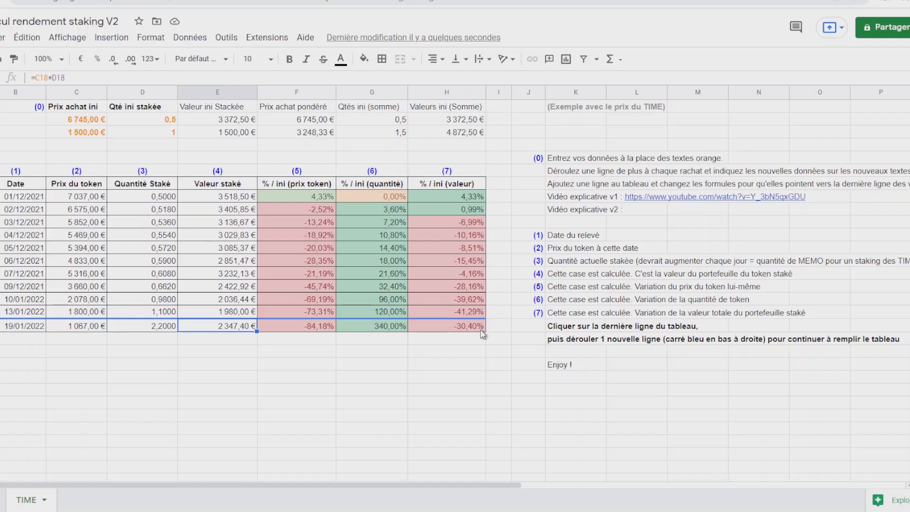
Point the 19/01/2022 row's token price percentage formula to the second weighted price, making it =C18/$F$3-1
left_click(296, 327)
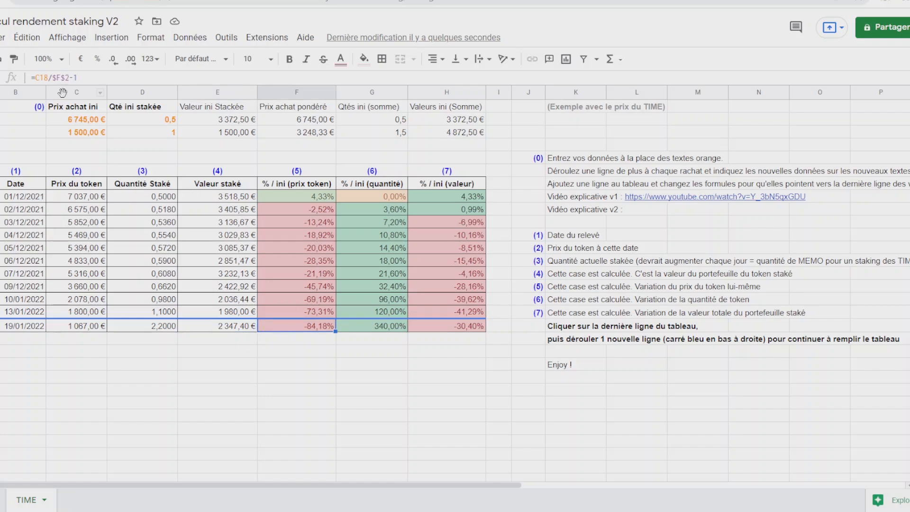
left_click(52, 77)
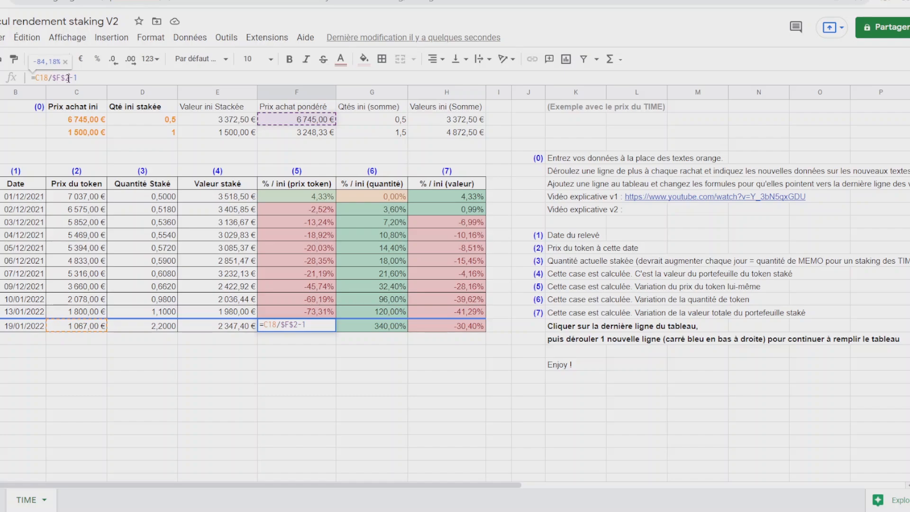
key("BackSpace")
type("3")
key("Return")
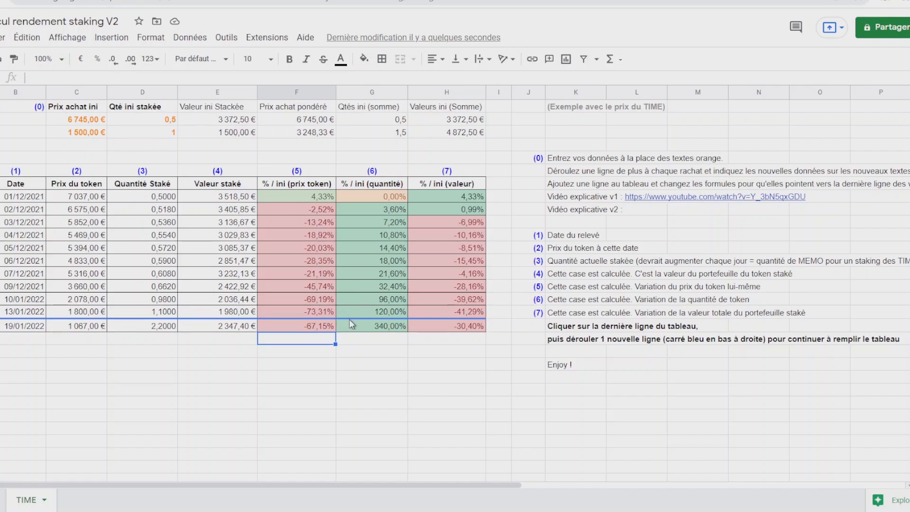
Point the 19/01/2022 row's quantity percentage formula to the second summed quantity, making it =D18/$G$3-1
left_click(361, 328)
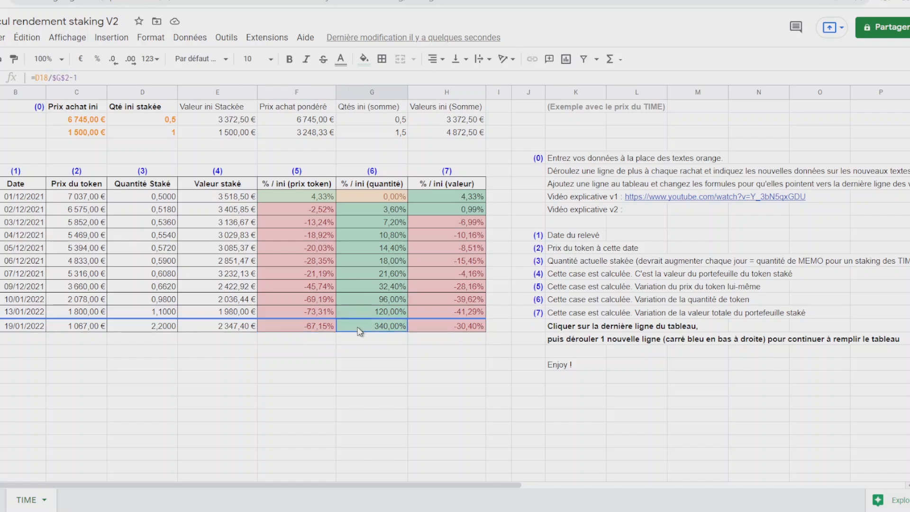
left_click(70, 77)
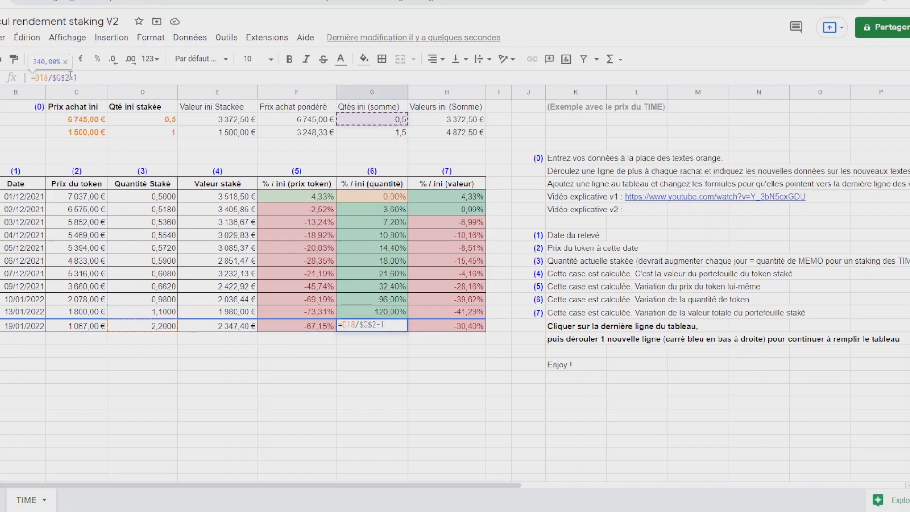
key("BackSpace")
type("3")
key("Return")
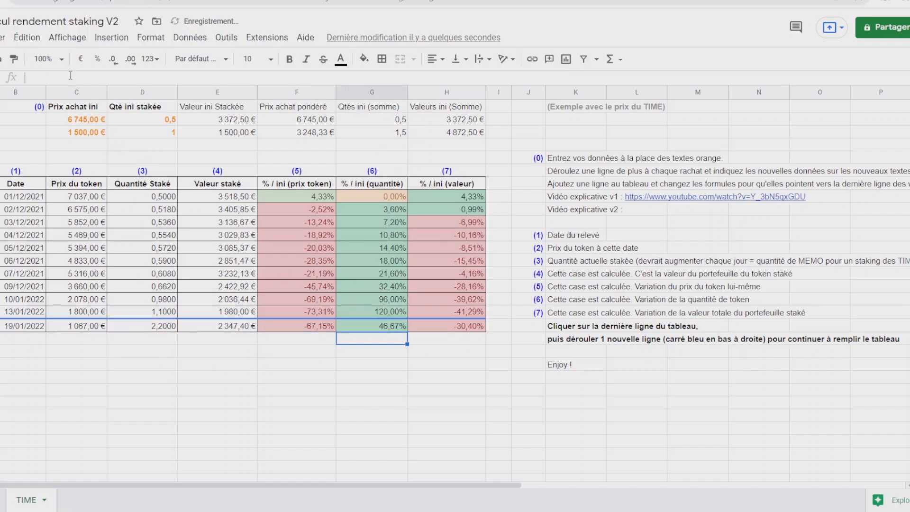
Point the 19/01/2022 row's value percentage formula to the second summed value, making it =E18/($H$3)-1
left_click(417, 330)
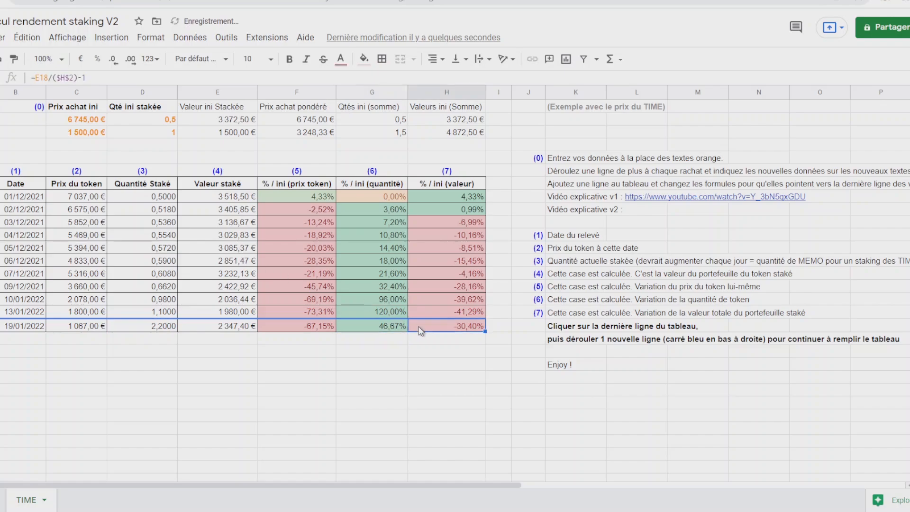
left_click(73, 77)
key("BackSpace")
type("3")
key("Return")
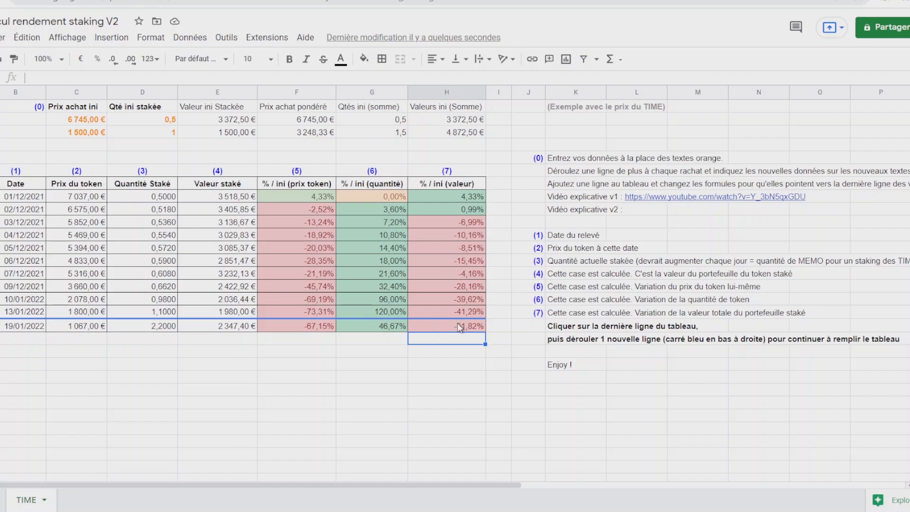
Fill the 19/01/2022 row down one row and set the new 20/01/2022 row's staked quantity to 2,3
left_click_drag(34, 326, 484, 344)
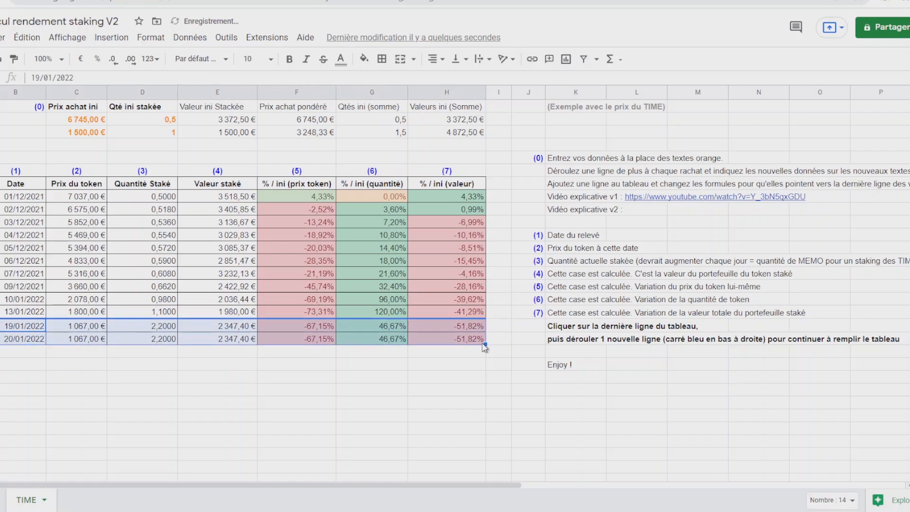
left_click(85, 338)
left_click(136, 342)
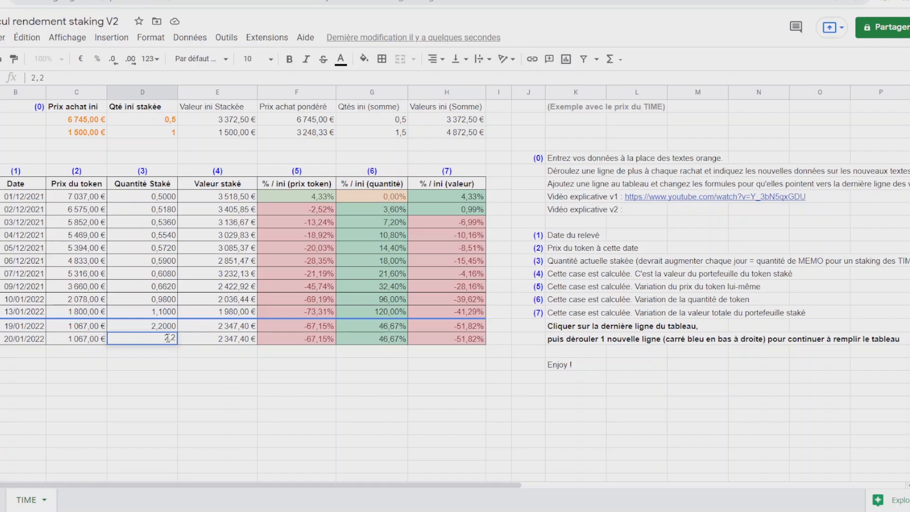
key("BackSpace")
type("3")
key("Return")
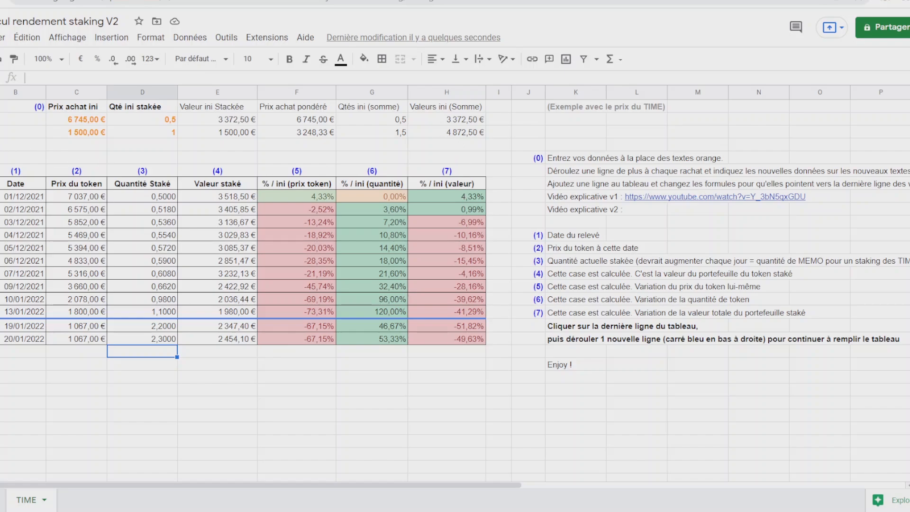
left_click(0, 132)
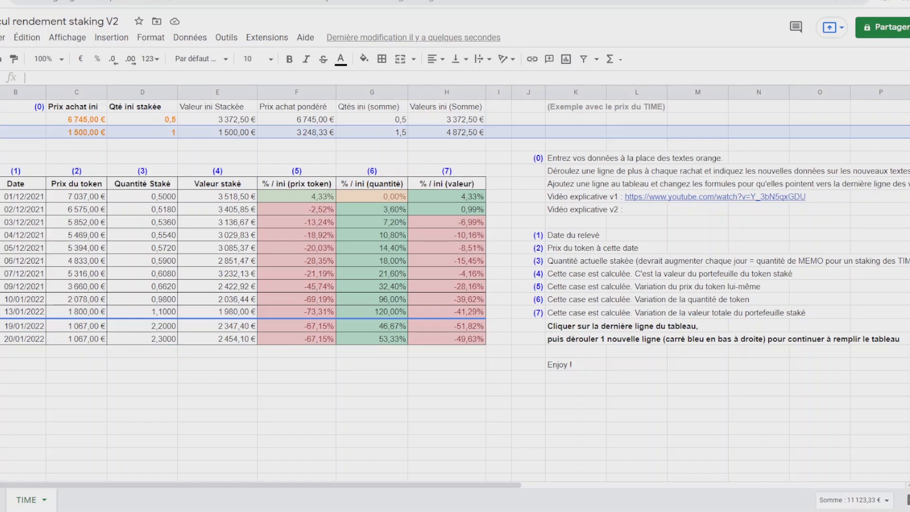
left_click(201, 390)
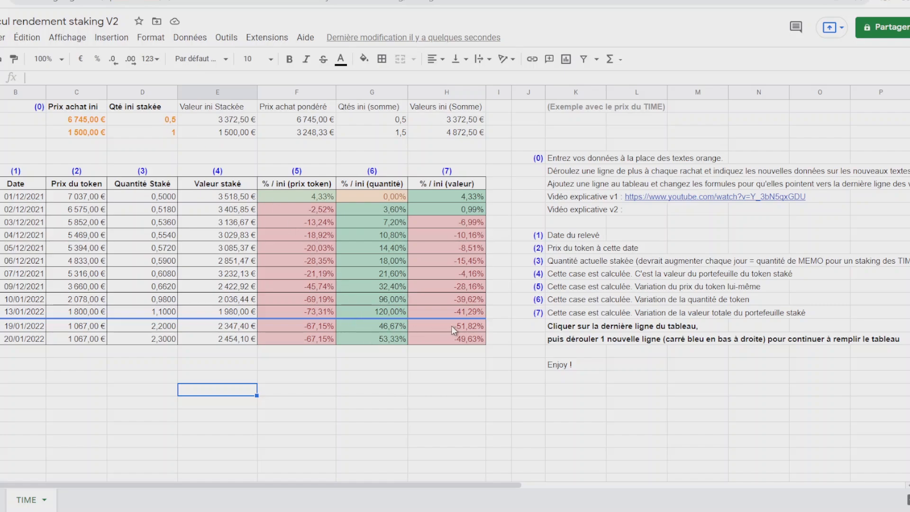
Examine the second purchase row's totals and the 20/01/2022 row's percentage formulas that refer to them
left_click(451, 338)
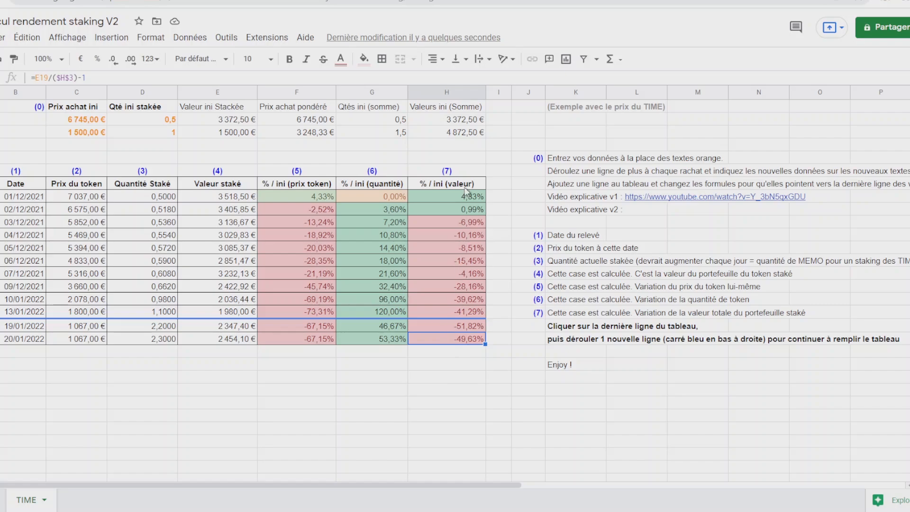
left_click(456, 132)
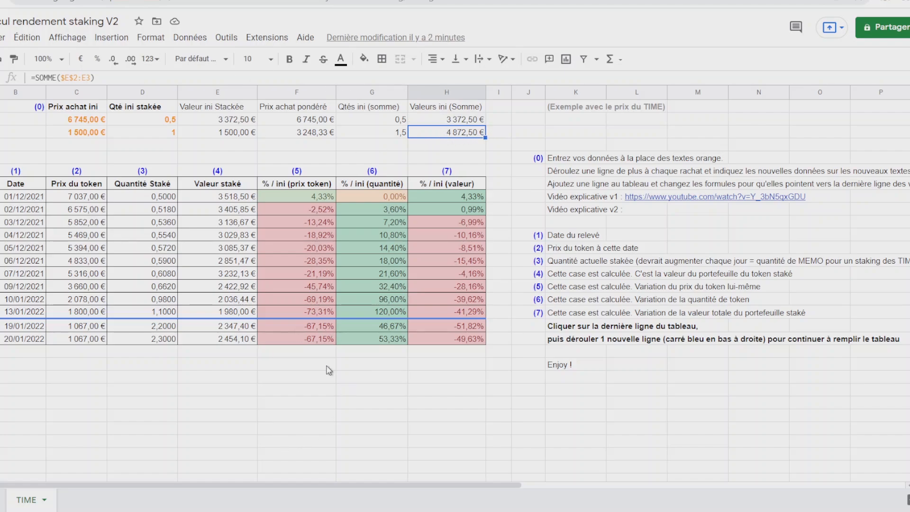
left_click(0, 144)
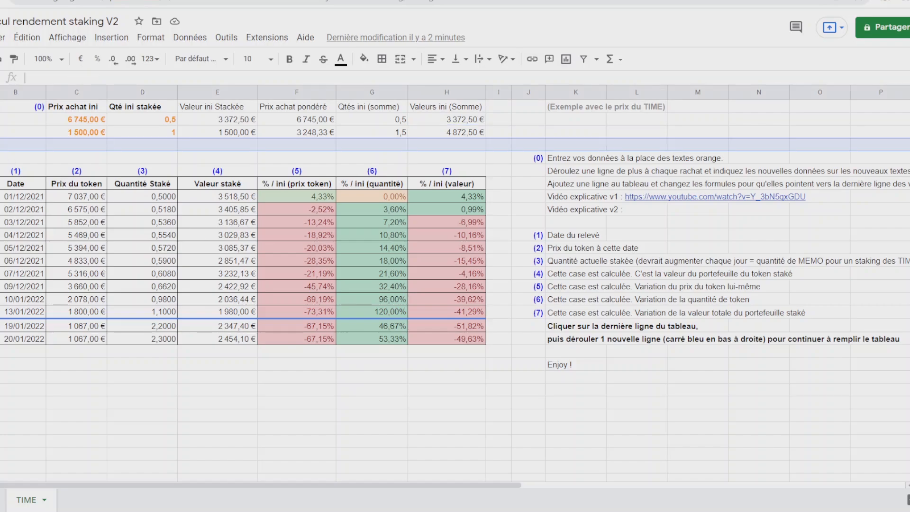
right_click(0, 145)
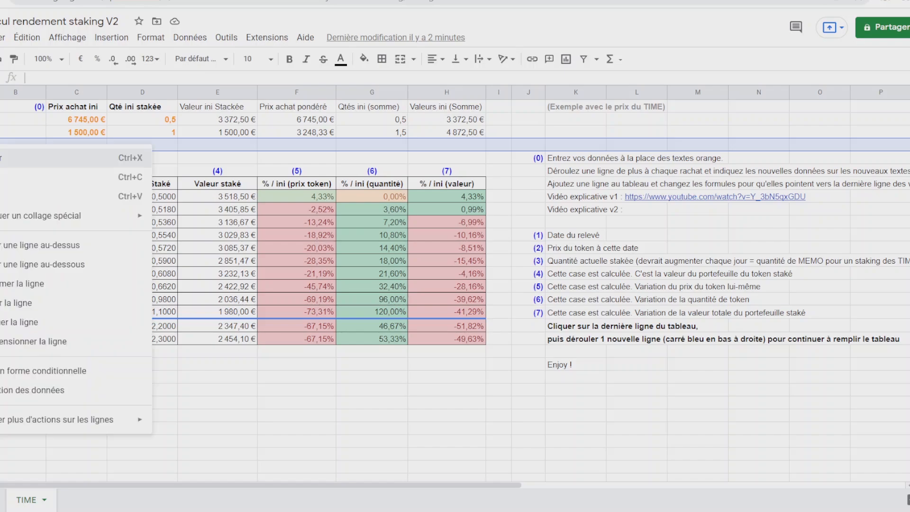
left_click(228, 161)
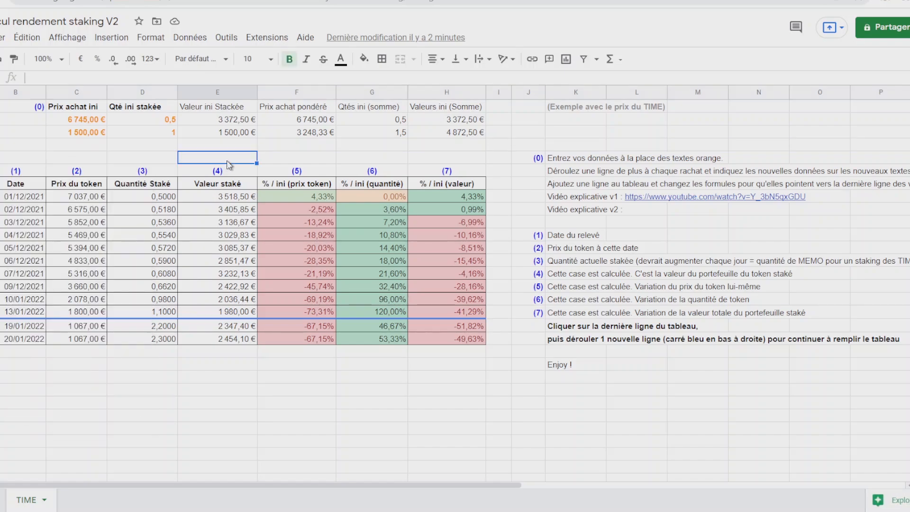
left_click_drag(71, 133, 435, 138)
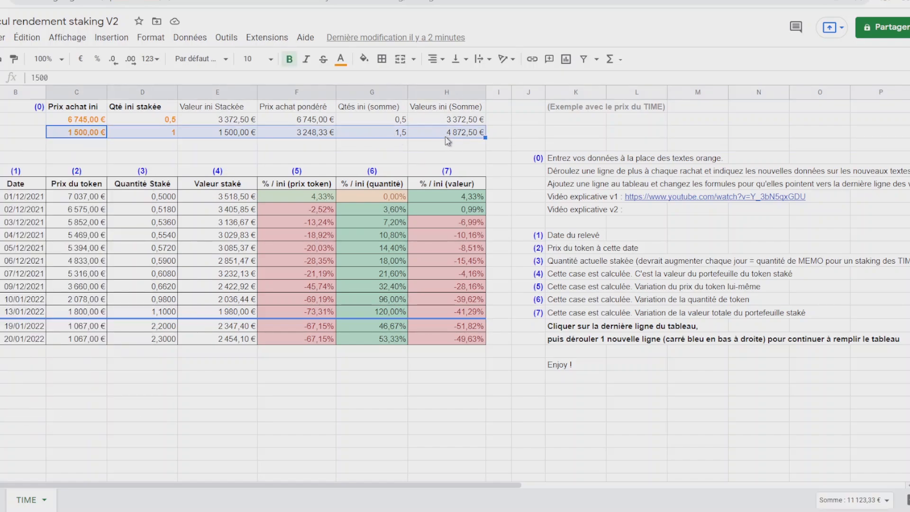
left_click(97, 147)
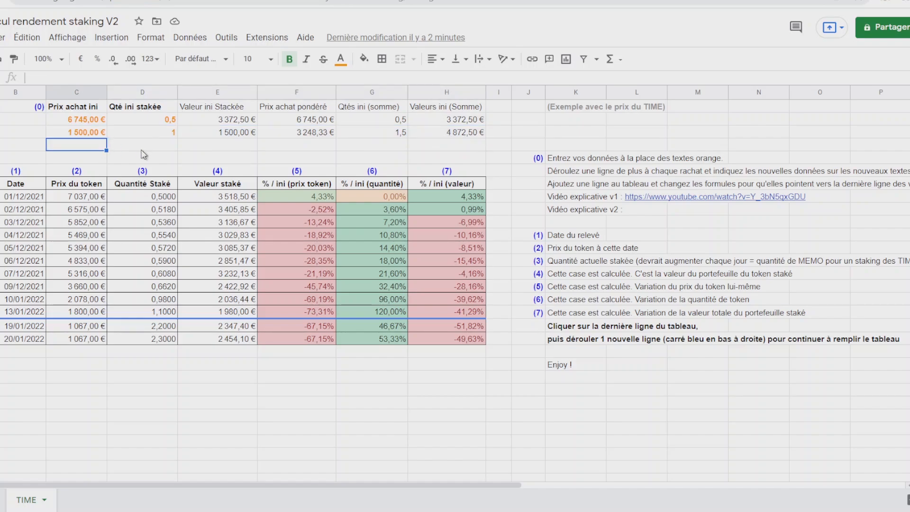
left_click_drag(34, 339, 479, 347)
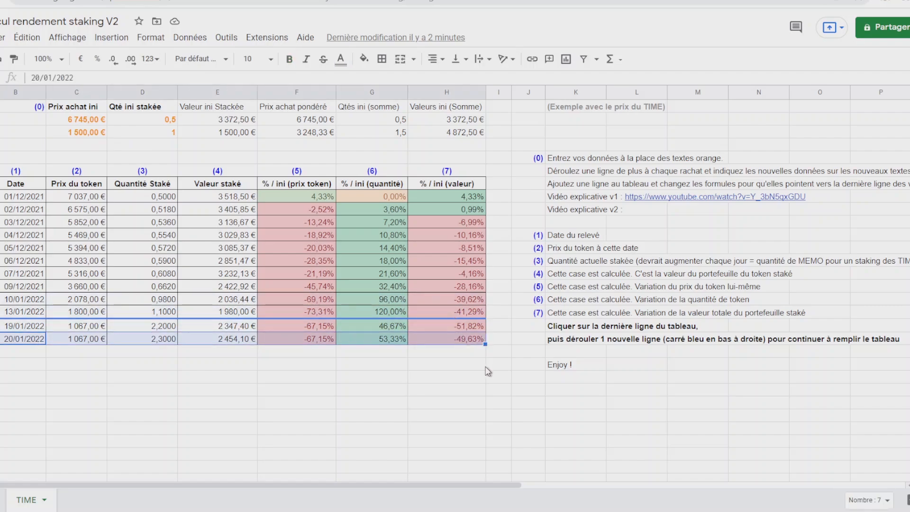
left_click(315, 340)
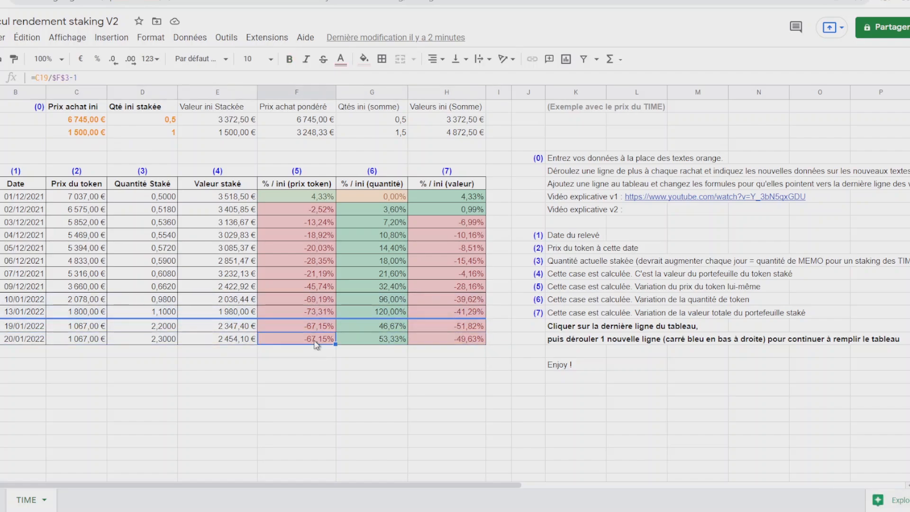
left_click(385, 342)
left_click(438, 344)
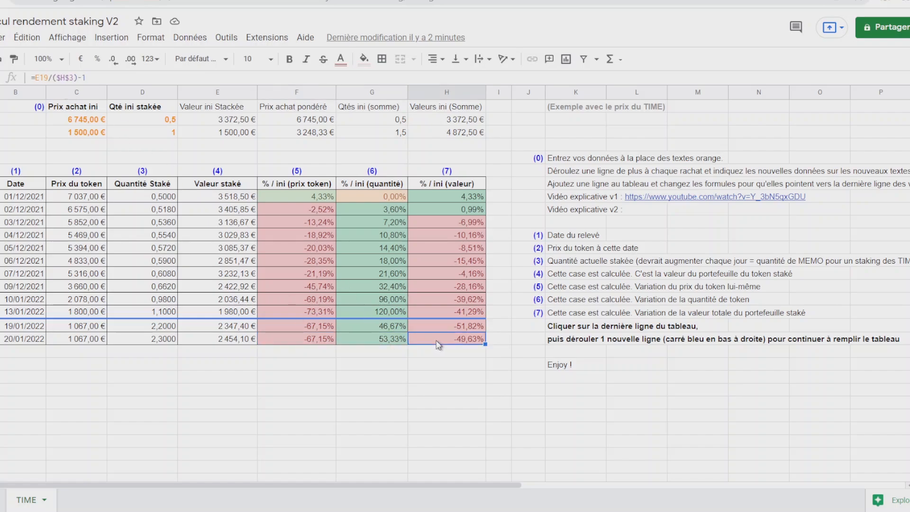
left_click(447, 359)
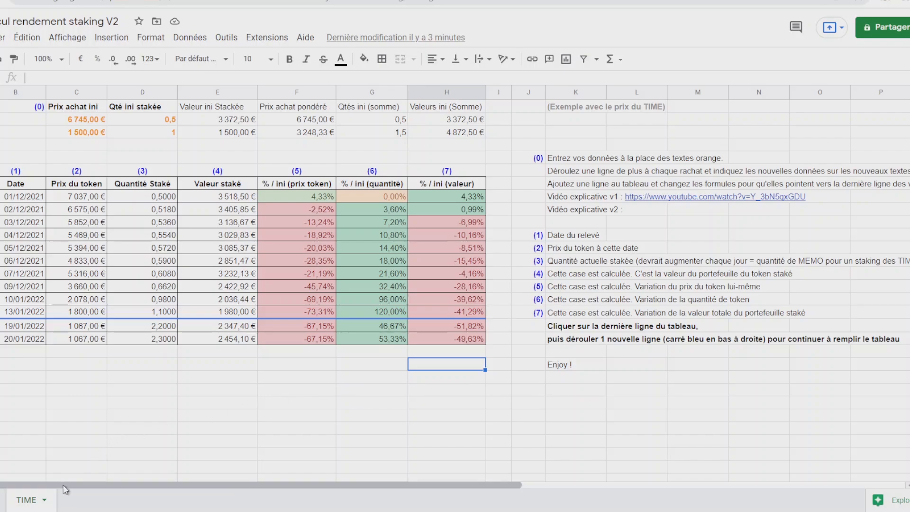
Duplicate the TIME sheet and rename the copy as HEC
left_click(46, 502)
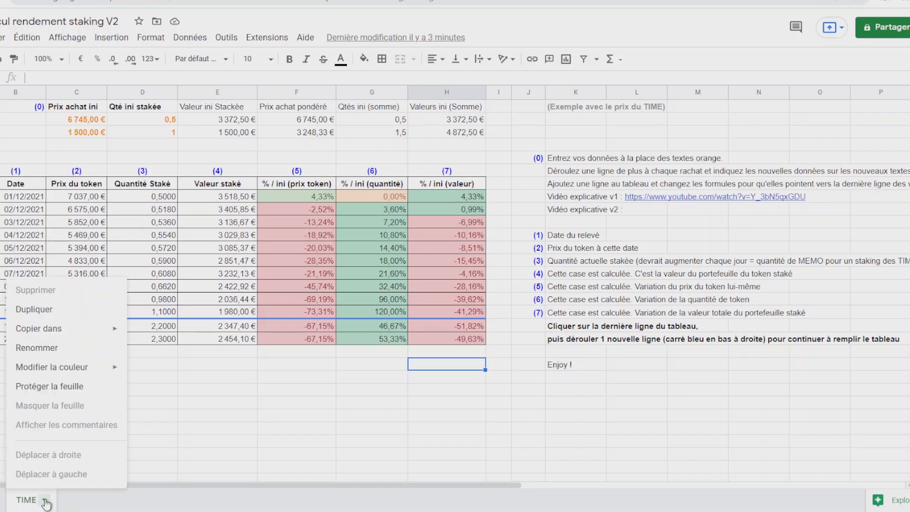
left_click(54, 315)
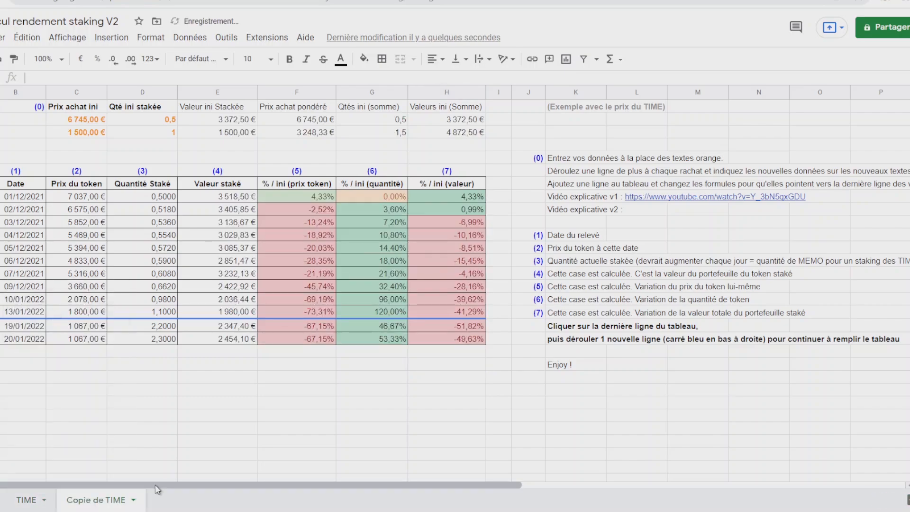
left_click(134, 501)
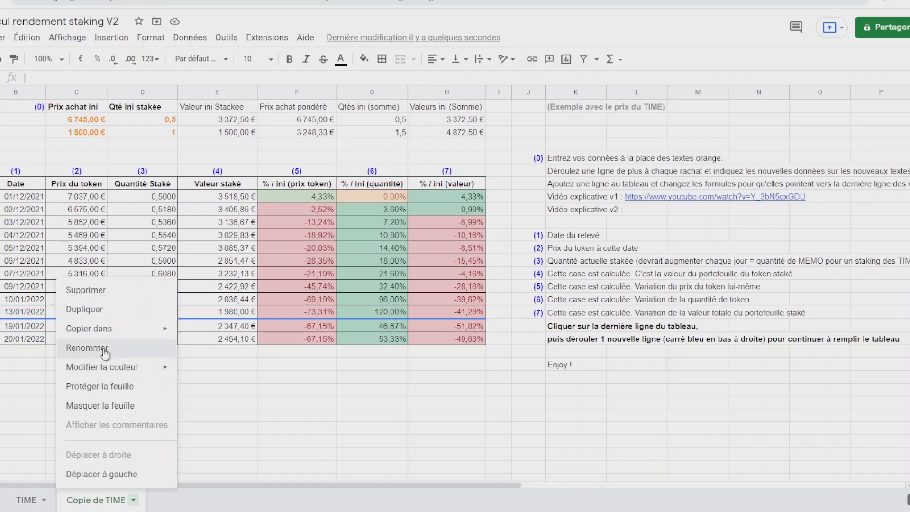
left_click(105, 350)
type("HEC")
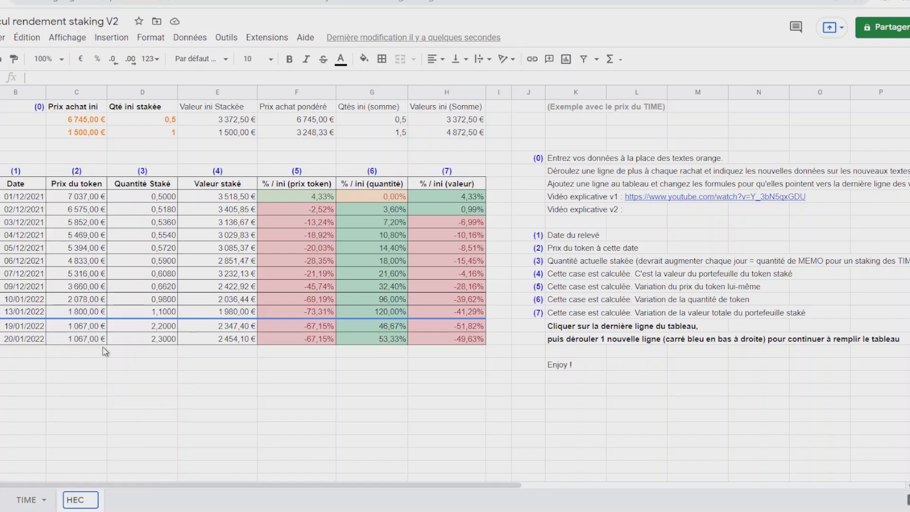
key("Return")
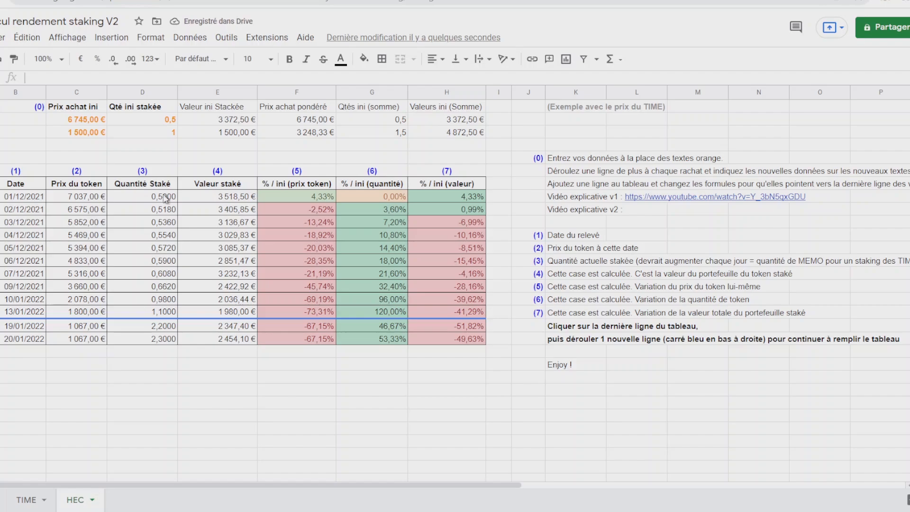
Clear the second purchase row and all readings after 01/12/2021 on the HEC sheet
left_click_drag(84, 132, 446, 139)
key("Delete")
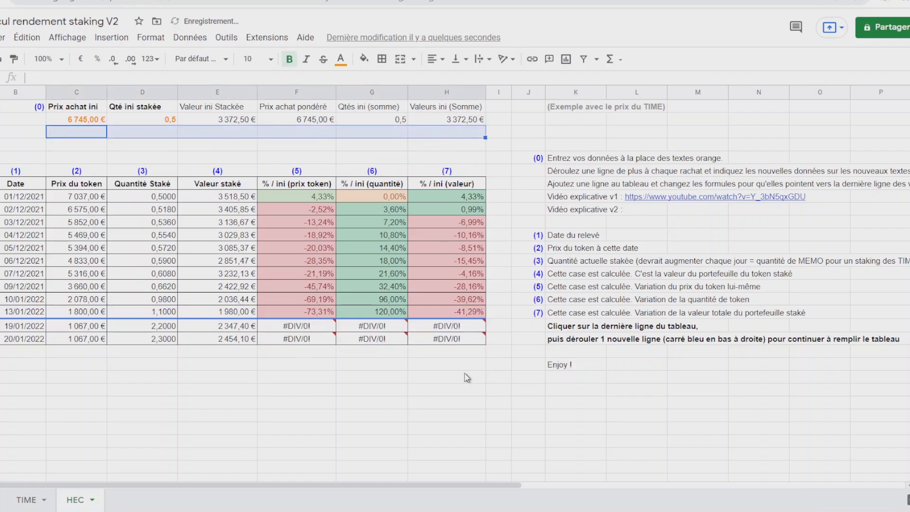
left_click_drag(465, 377, 30, 217)
key("Delete")
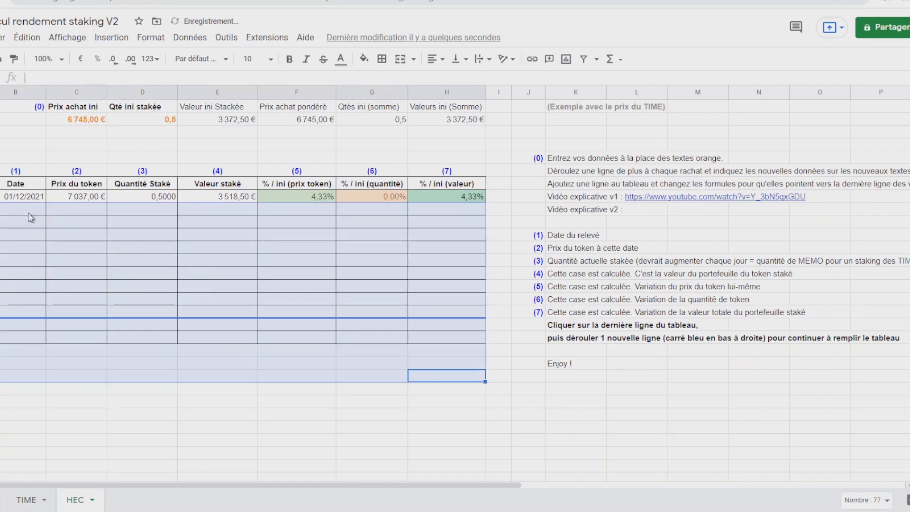
Replace the TIME example note in K1 with HECTOR DAO and clear the explanatory notes beneath it
left_click(576, 104)
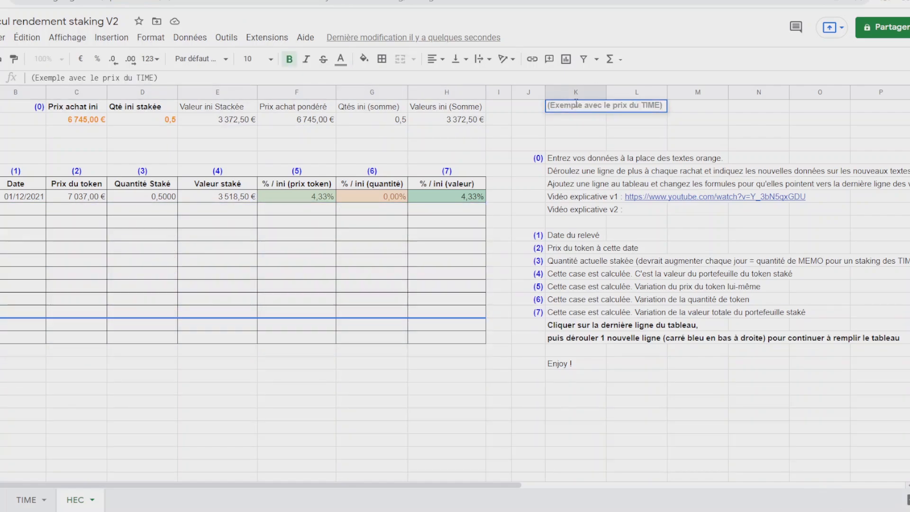
type("HECTOR DAO")
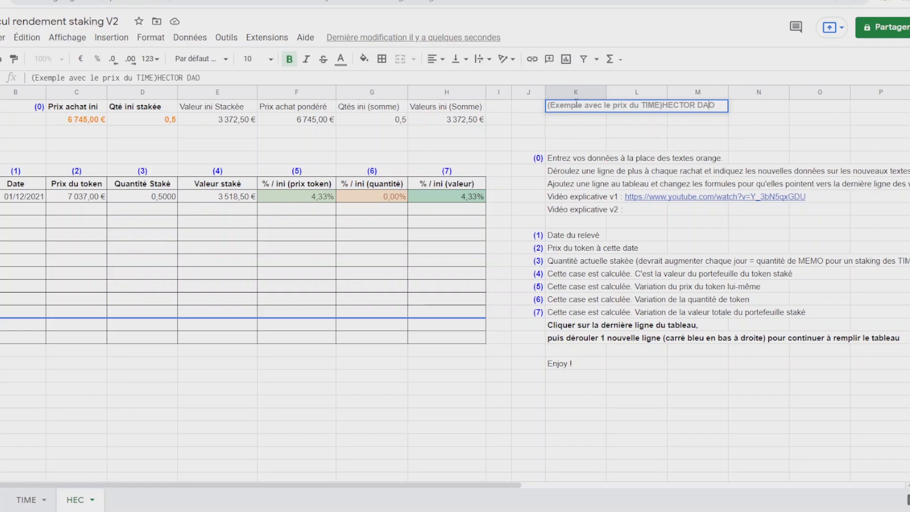
key("Left")
key("Left")
key("BackSpace")
key("BackSpace")
key("BackSpace")
key("BackSpace")
key("BackSpace")
key("BackSpace")
key("BackSpace")
key("BackSpace")
key("BackSpace")
key("BackSpace")
key("BackSpace")
key("BackSpace")
key("BackSpace")
key("BackSpace")
key("BackSpace")
key("BackSpace")
key("BackSpace")
key("BackSpace")
key("BackSpace")
key("BackSpace")
key("Return")
left_click_drag(535, 145, 839, 422)
key("Delete")
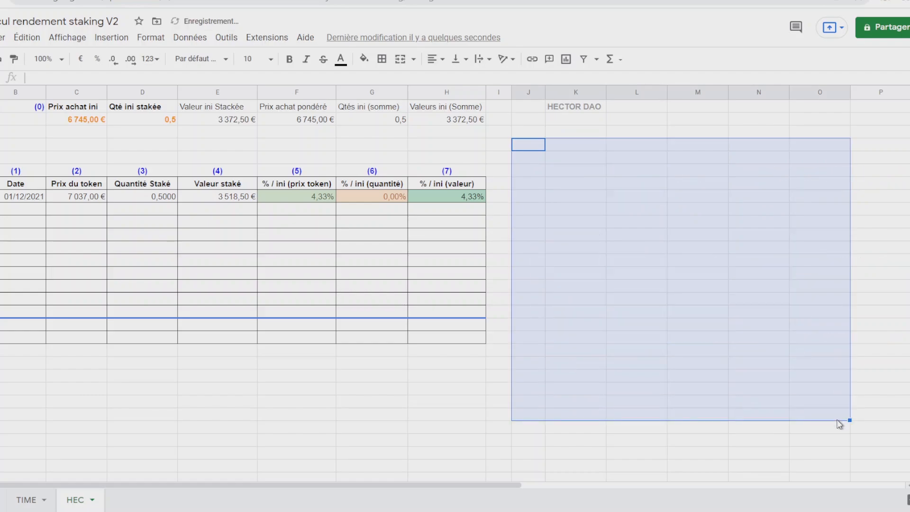
Review the HEC sheet's initial price and quantity, the 01/12/2021 reading, the value percentage column and the summed value formula
left_click(73, 121)
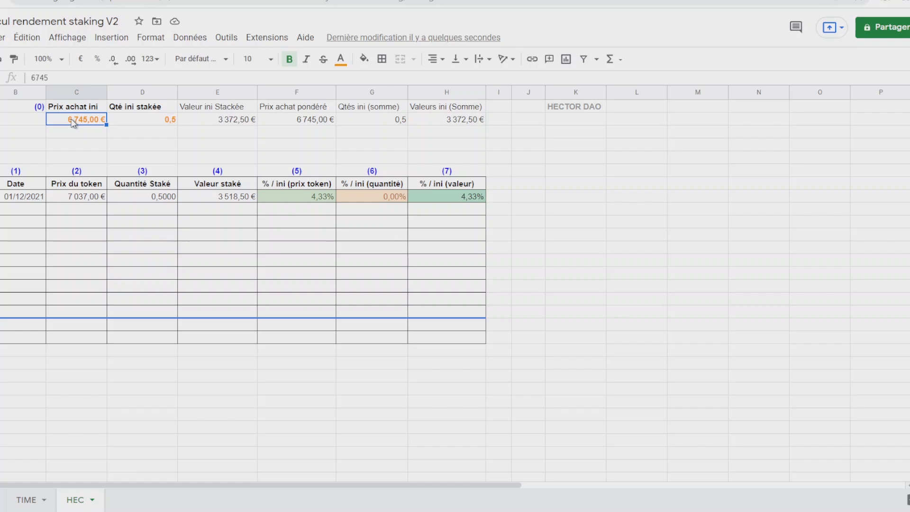
left_click(150, 121)
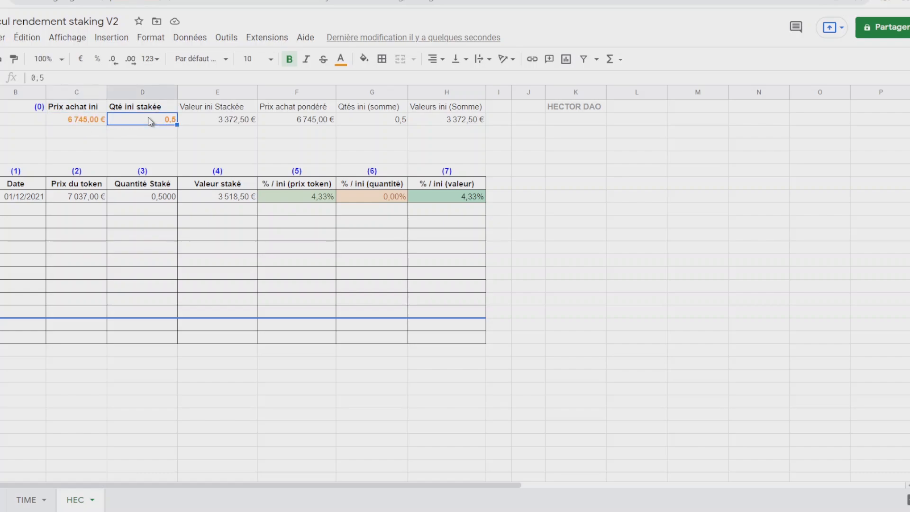
left_click_drag(28, 199, 455, 207)
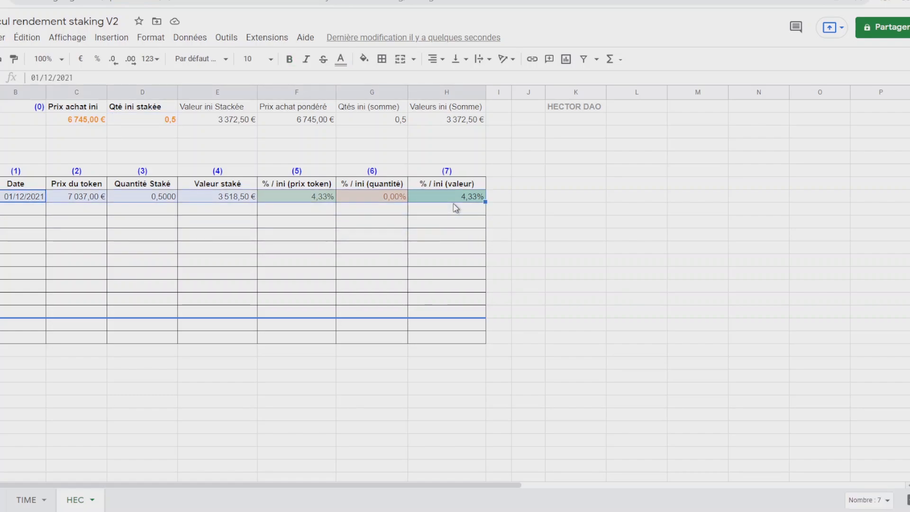
left_click(653, 286)
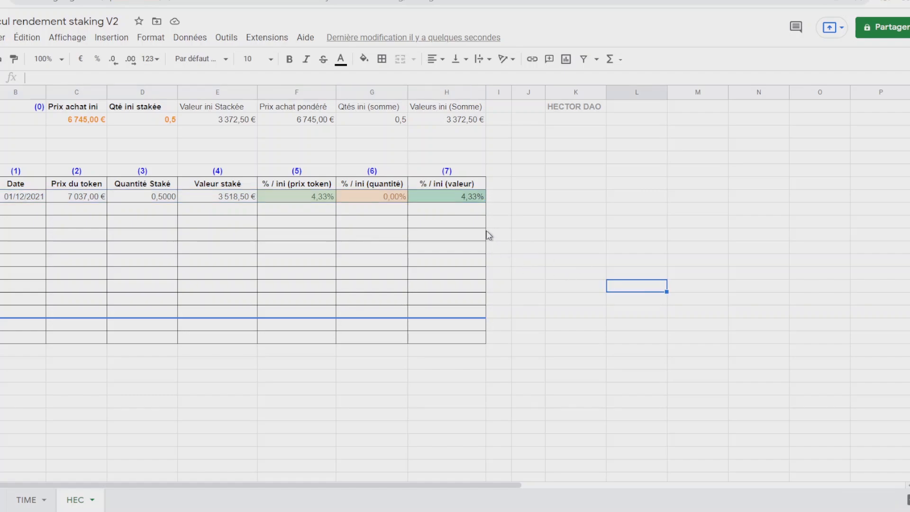
left_click_drag(448, 190, 459, 311)
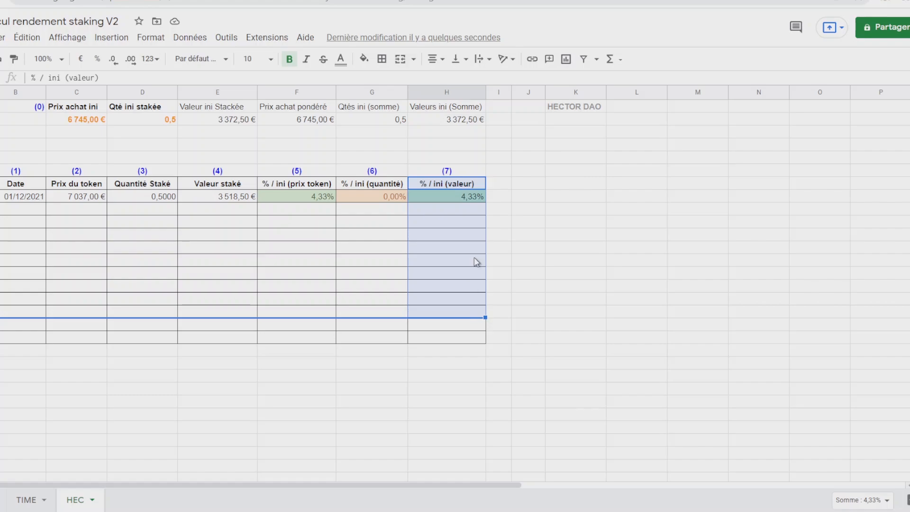
left_click(466, 125)
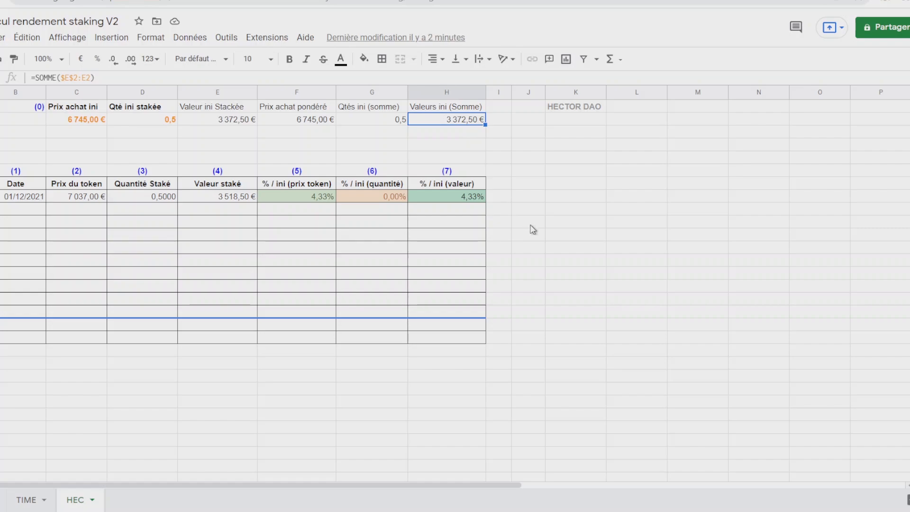
left_click(557, 263)
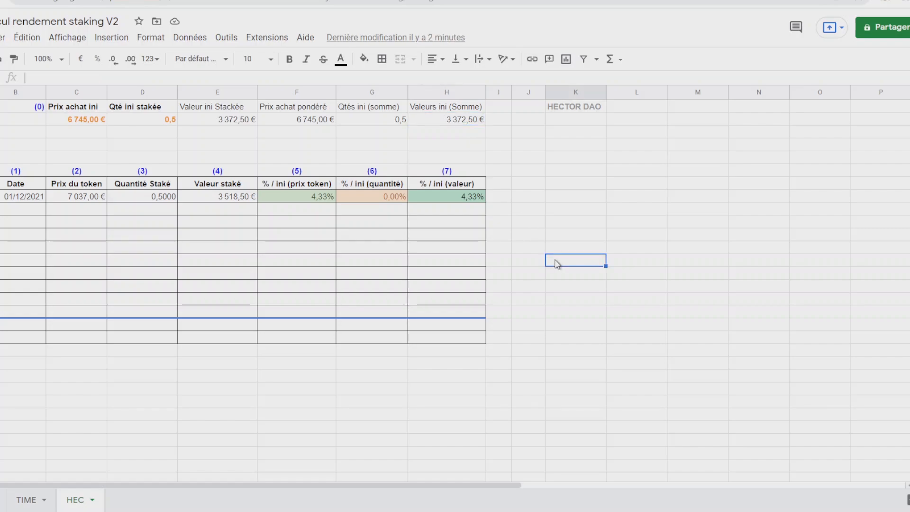